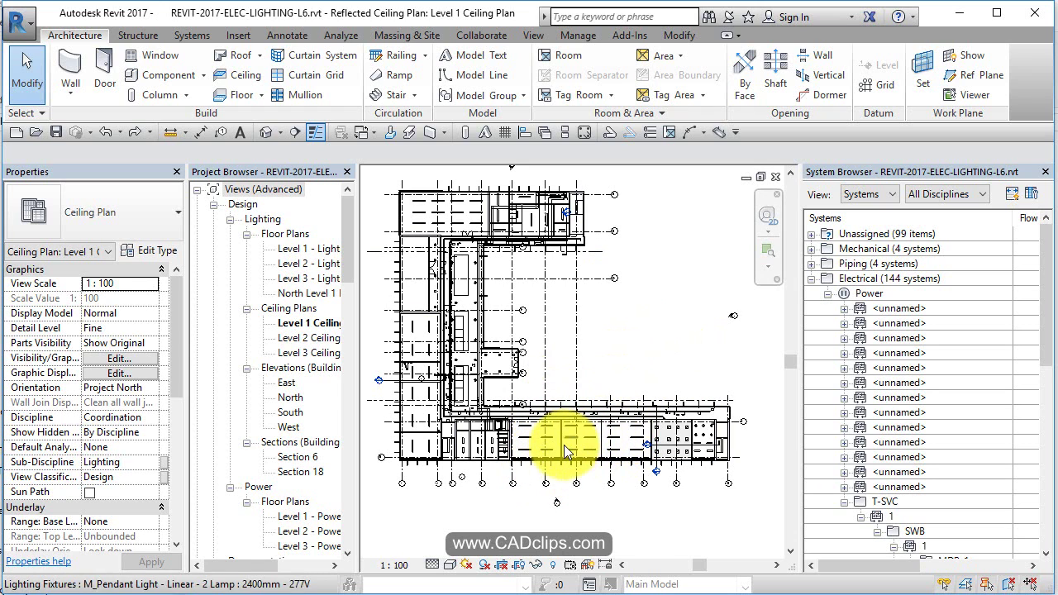
{"action": "scroll", "coordinate": [552, 456], "scroll_direction": "up", "scroll_amount": 3}
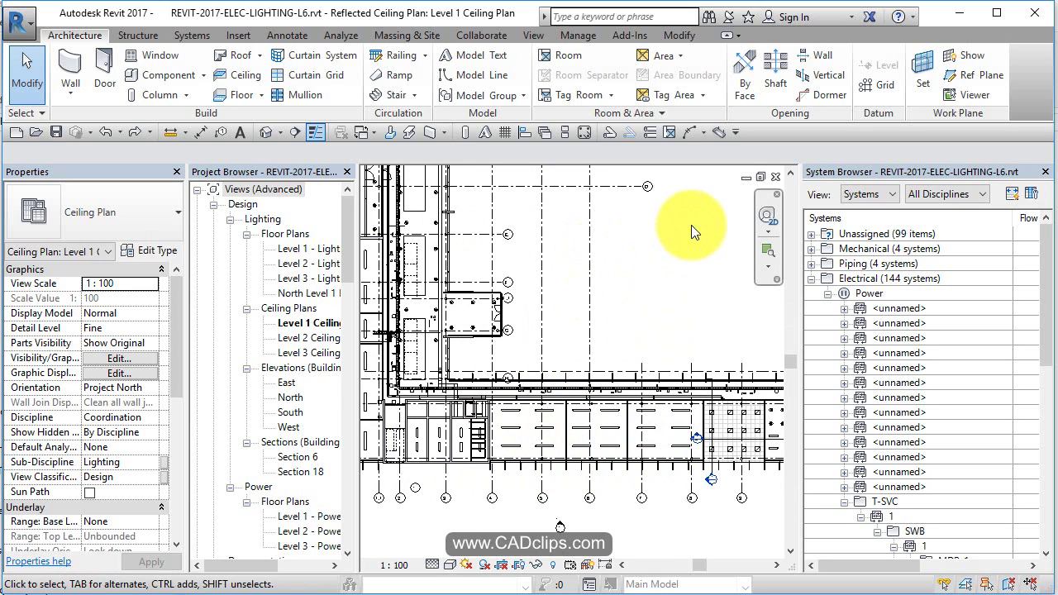
{"action": "left_click", "coordinate": [198, 35]}
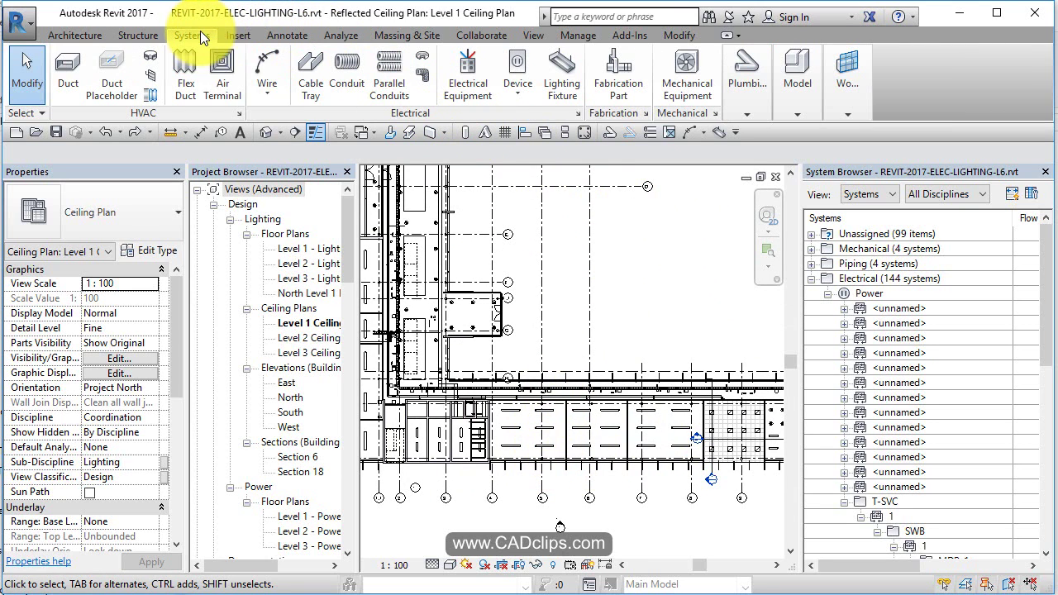
{"action": "right_click", "coordinate": [267, 64]}
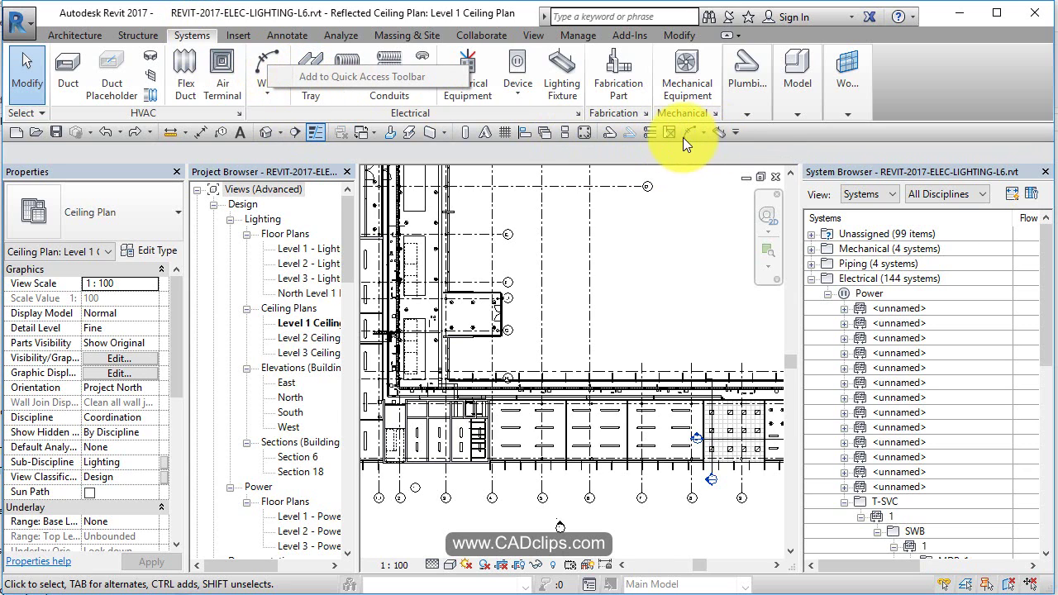
{"action": "left_click", "coordinate": [684, 174]}
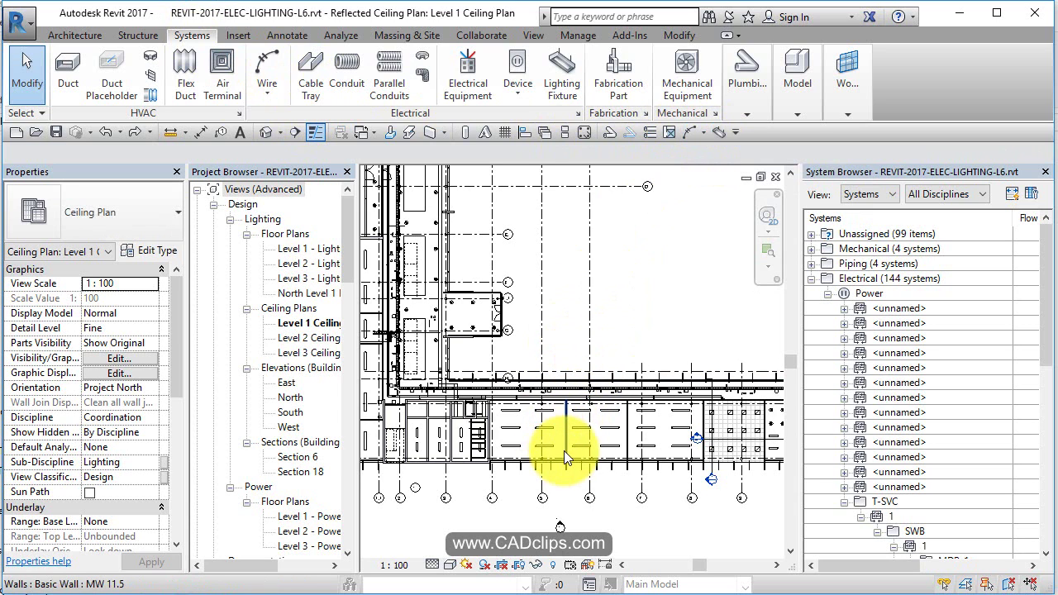
{"action": "scroll", "coordinate": [517, 433], "scroll_direction": "up", "scroll_amount": 3}
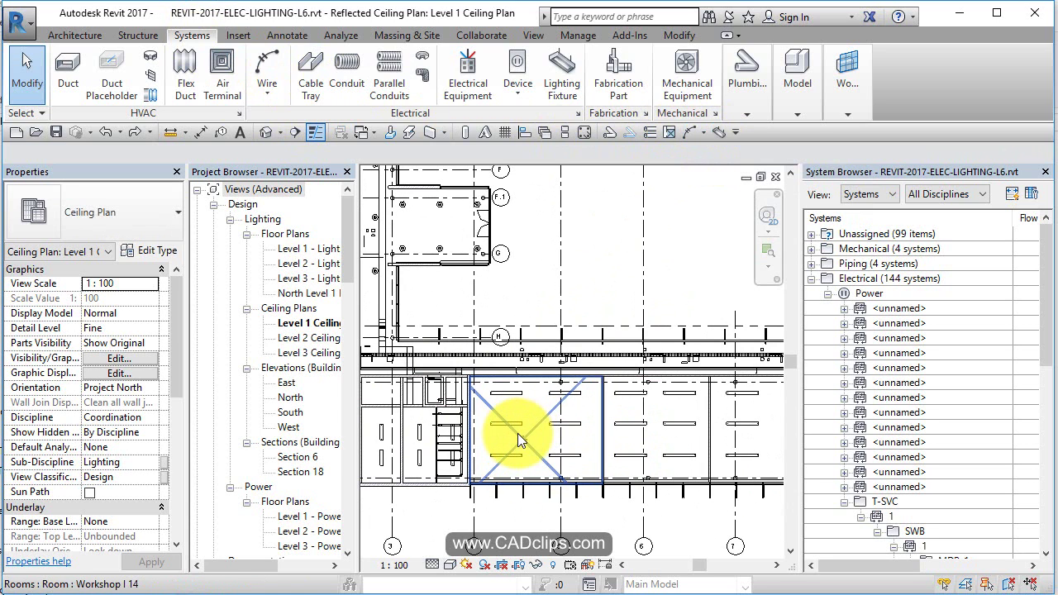
{"action": "middle_click_drag", "start_coordinate": [518, 434], "coordinate": [626, 444]}
{"action": "scroll", "coordinate": [616, 417], "scroll_direction": "up", "scroll_amount": 3}
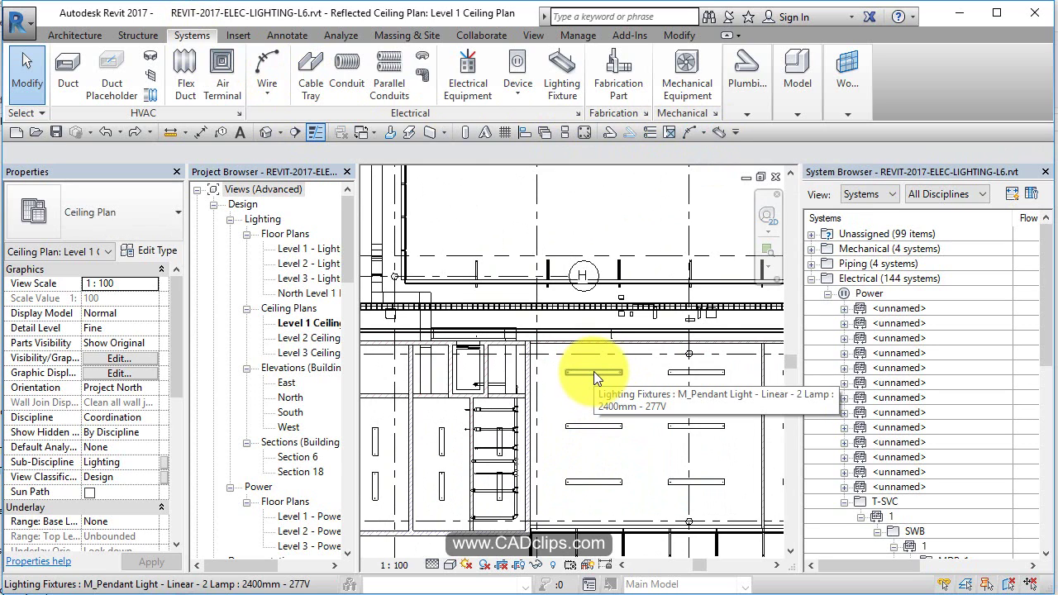
{"action": "middle_click_drag", "start_coordinate": [594, 371], "coordinate": [575, 384]}
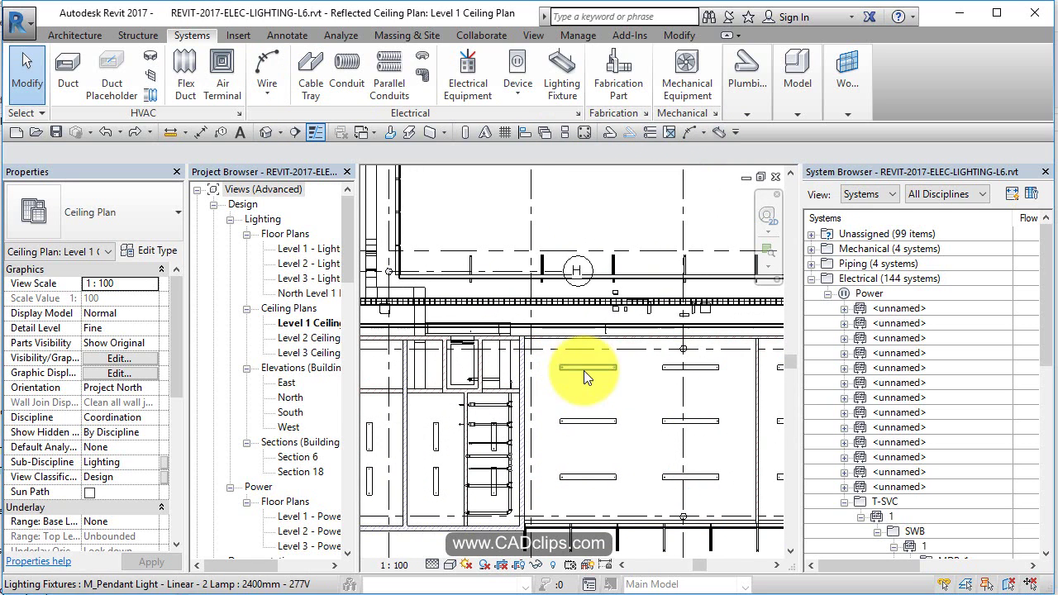
{"action": "left_click", "coordinate": [687, 138]}
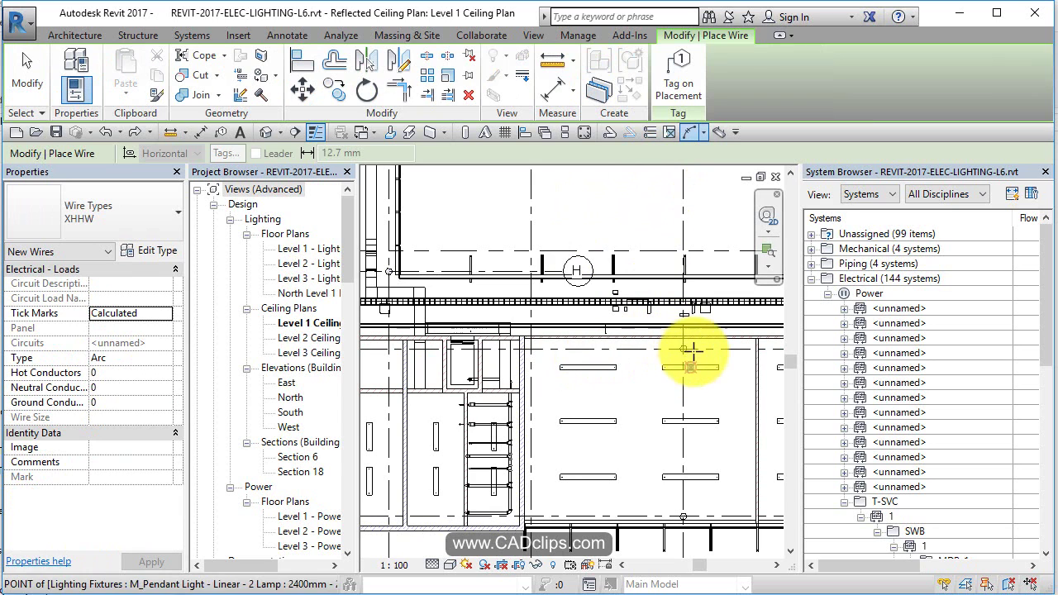
{"action": "middle_click_drag", "start_coordinate": [650, 408], "coordinate": [608, 407]}
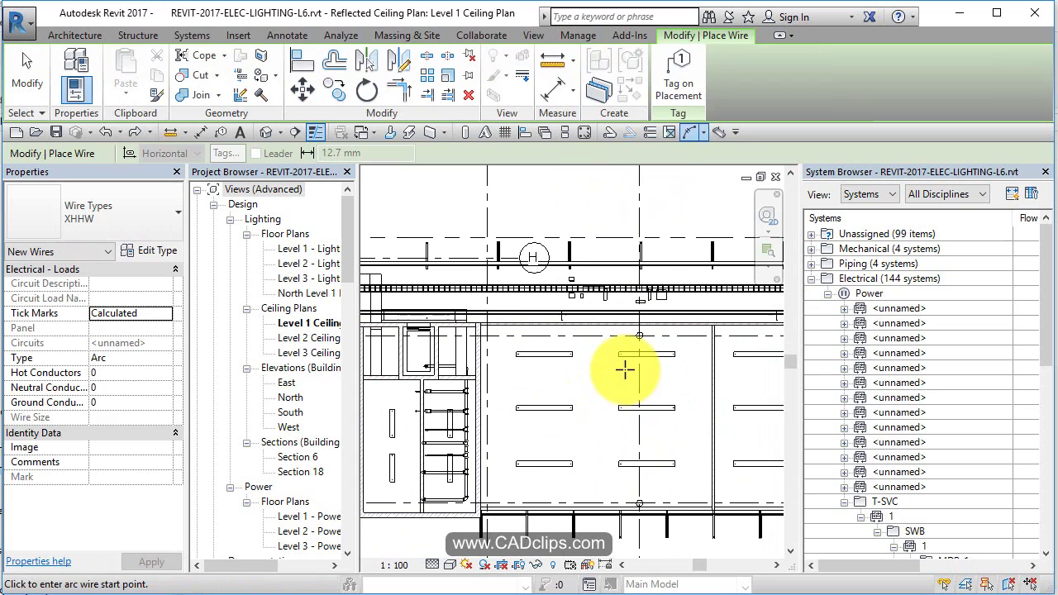
{"action": "key", "text": "Escape"}
{"action": "key", "text": "Escape"}
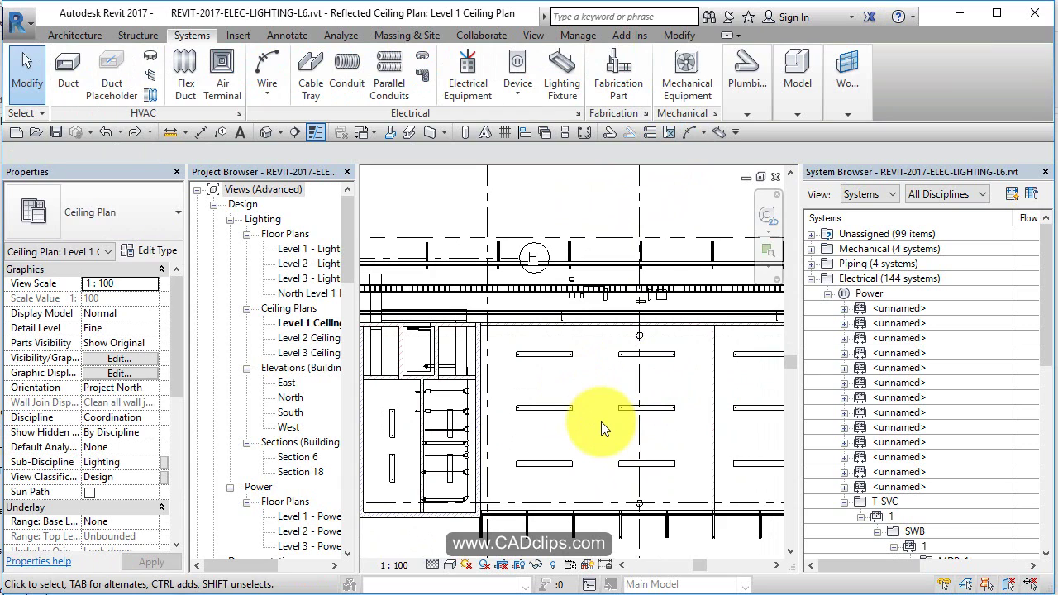
{"action": "key", "text": "Tab"}
{"action": "left_click", "coordinate": [558, 350]}
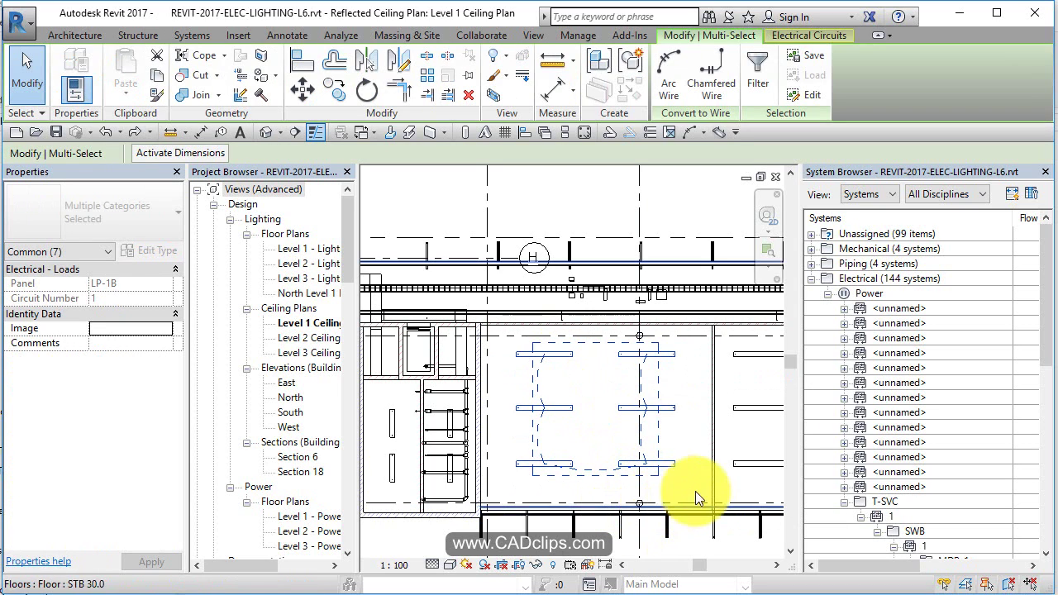
{"action": "left_click", "coordinate": [703, 395]}
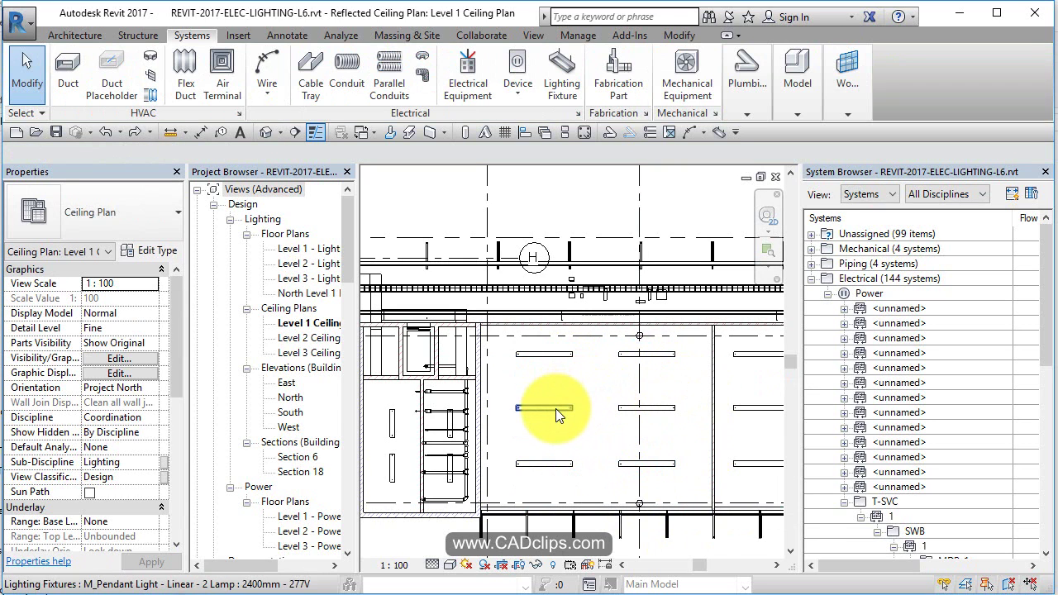
Step: Convert circuit 1, serving the six pendant lights in the Workshop I room, to arc wires
{"action": "key", "text": "Tab"}
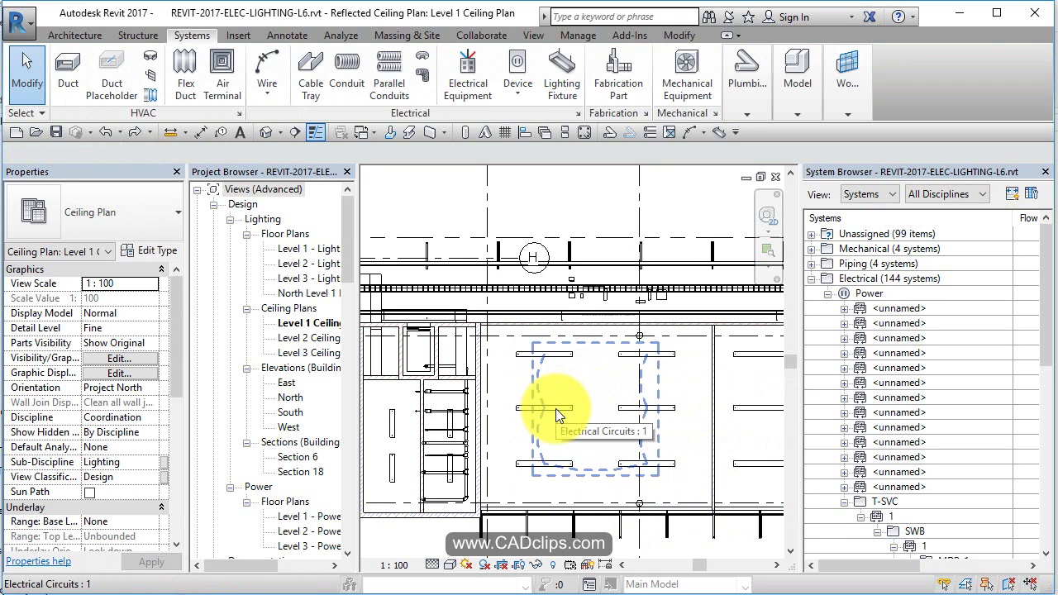
{"action": "left_click", "coordinate": [555, 408]}
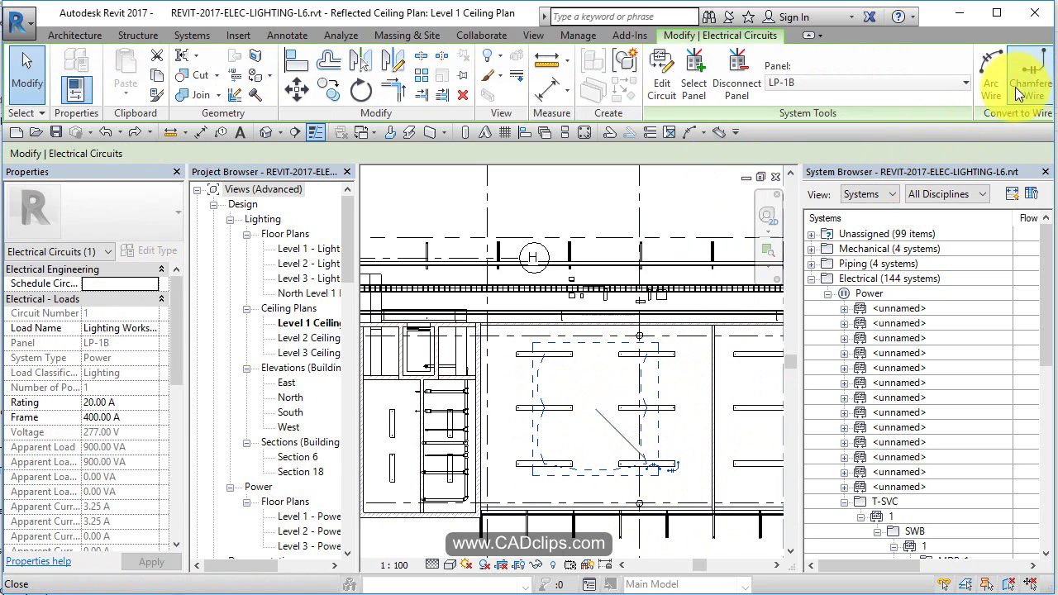
{"action": "left_click", "coordinate": [680, 450]}
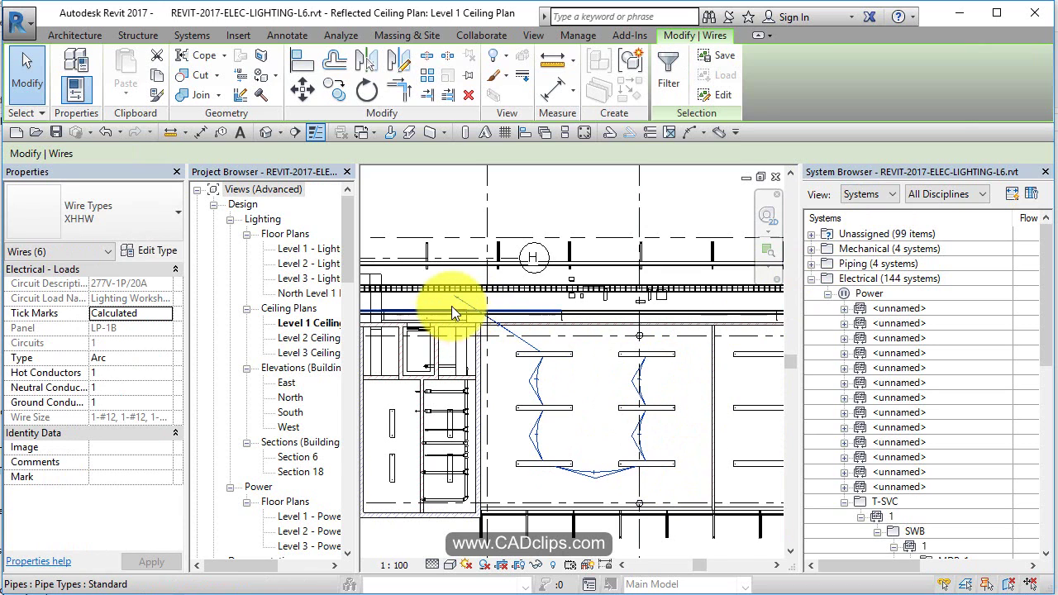
Step: Reshape circuit 1's home run wire so it bows slightly upward between the pendant light and the arrowhead
{"action": "scroll", "coordinate": [452, 306], "scroll_direction": "up", "scroll_amount": 3}
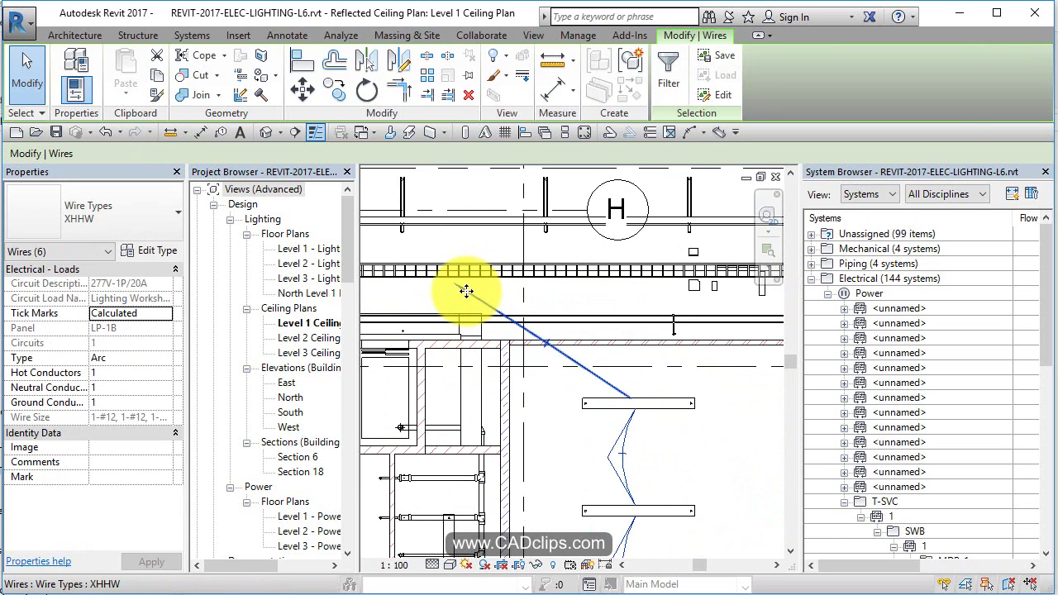
{"action": "left_click_drag", "start_coordinate": [546, 347], "coordinate": [708, 406]}
{"action": "left_click", "coordinate": [731, 428]}
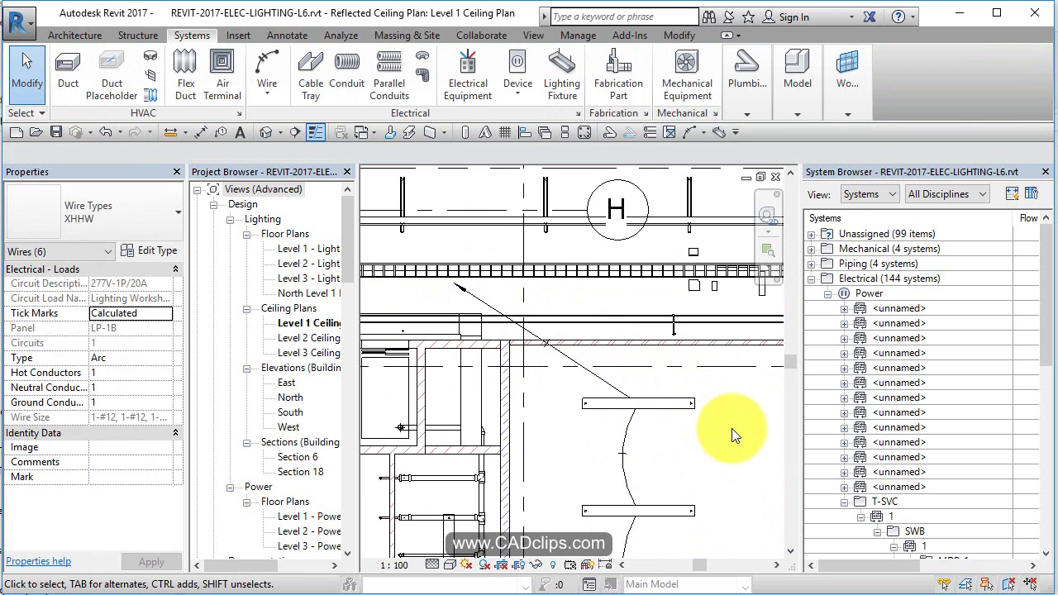
{"action": "left_click", "coordinate": [549, 376]}
{"action": "scroll", "coordinate": [554, 355], "scroll_direction": "up", "scroll_amount": 3}
{"action": "left_click_drag", "start_coordinate": [570, 306], "coordinate": [576, 295]}
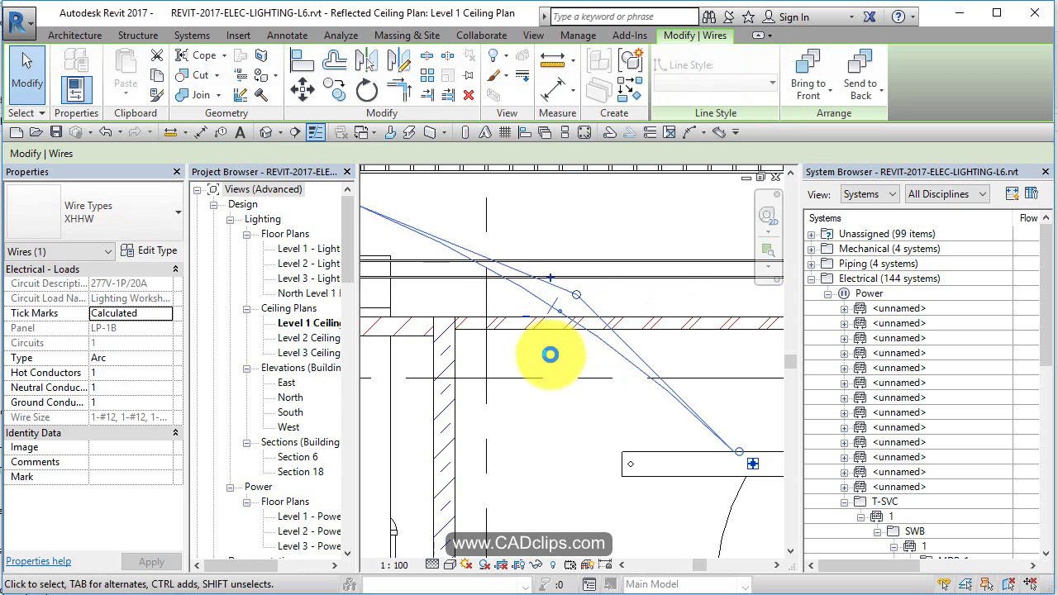
{"action": "scroll", "coordinate": [551, 354], "scroll_direction": "down", "scroll_amount": 2}
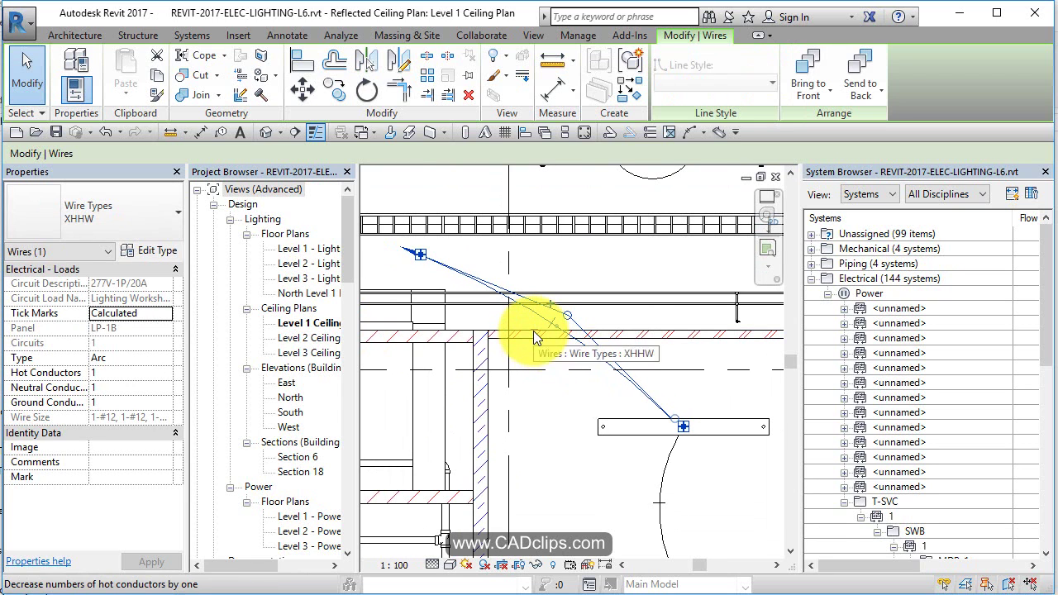
{"action": "scroll", "coordinate": [542, 344], "scroll_direction": "up", "scroll_amount": 2}
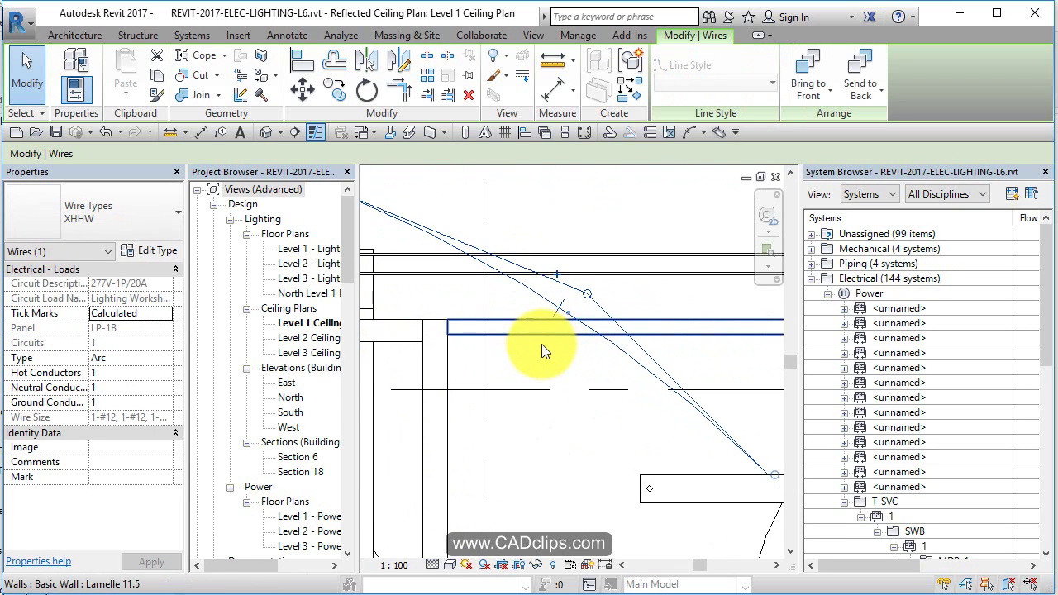
{"action": "left_click", "coordinate": [555, 273]}
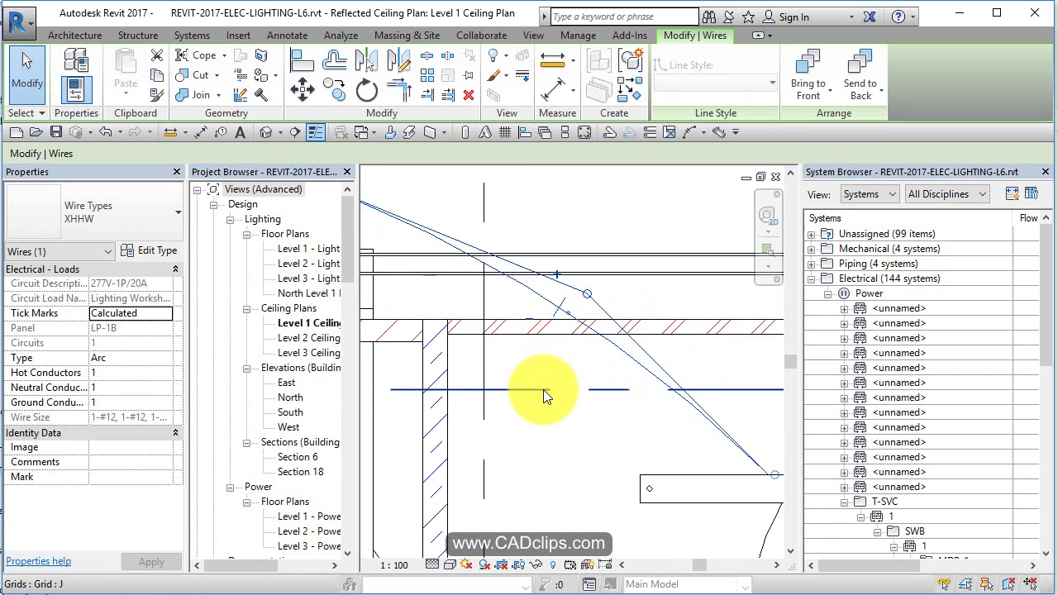
{"action": "scroll", "coordinate": [543, 389], "scroll_direction": "down", "scroll_amount": 2}
{"action": "key", "text": "Escape"}
{"action": "scroll", "coordinate": [563, 392], "scroll_direction": "down", "scroll_amount": 4}
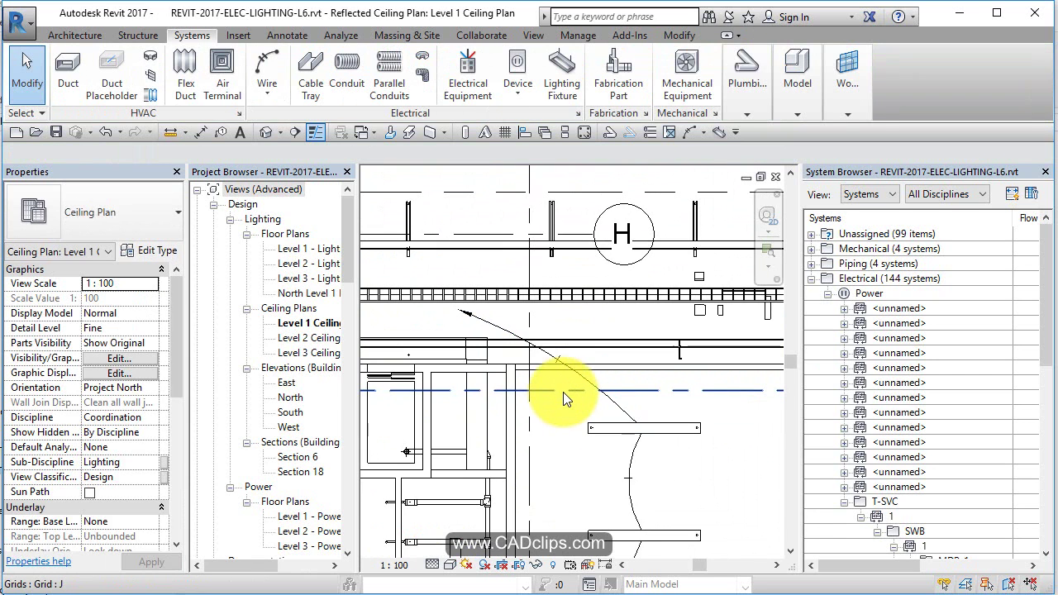
Step: Convert circuit 2, serving the six pendant lights in the adjacent room on grid line 6, to arc wires
{"action": "scroll", "coordinate": [650, 417], "scroll_direction": "down", "scroll_amount": 3}
{"action": "middle_click_drag", "start_coordinate": [628, 401], "coordinate": [520, 337]}
{"action": "scroll", "coordinate": [556, 361], "scroll_direction": "down", "scroll_amount": 2}
{"action": "middle_click_drag", "start_coordinate": [635, 404], "coordinate": [509, 393]}
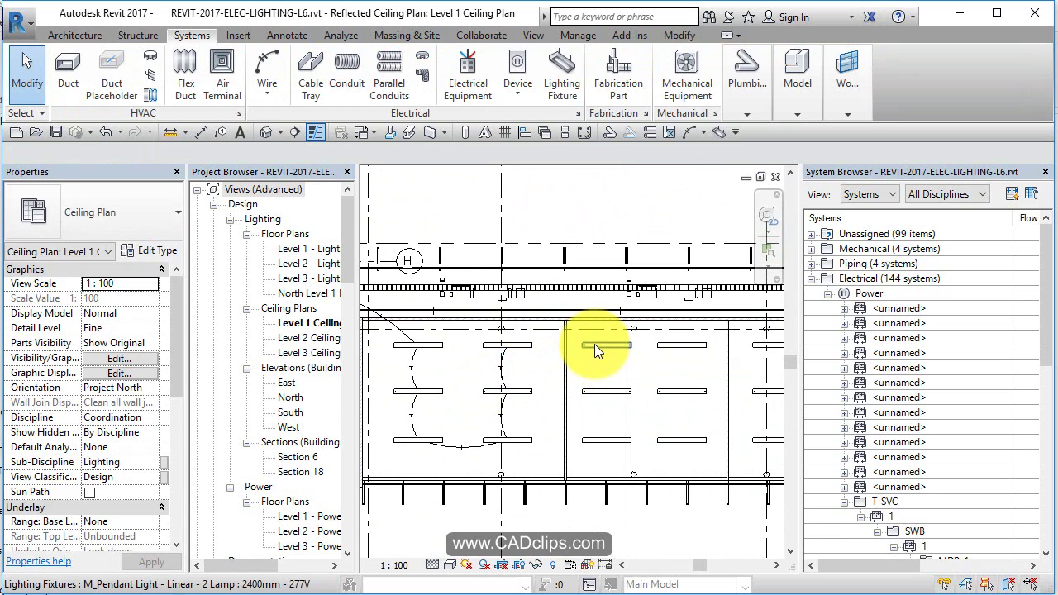
{"action": "key", "text": "Tab"}
{"action": "left_click", "coordinate": [594, 344]}
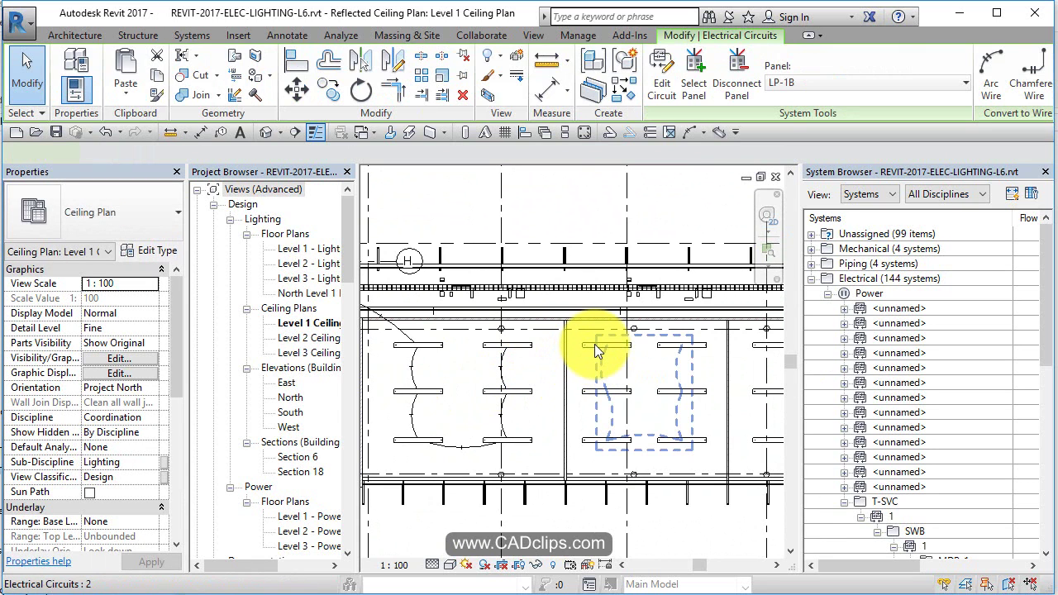
{"action": "left_click", "coordinate": [671, 447]}
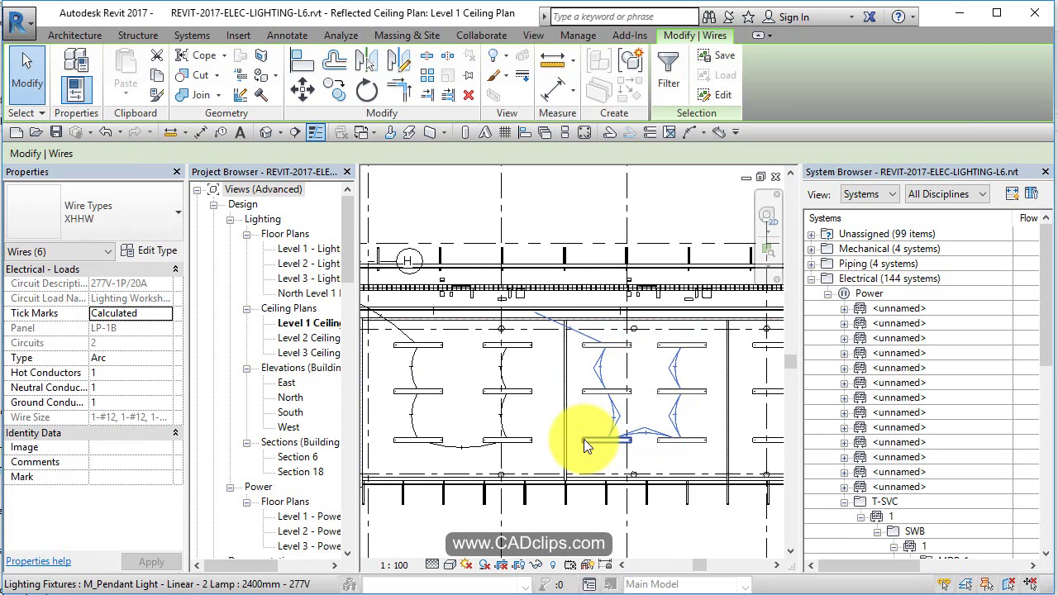
Step: Convert circuit 3, serving the six pendant lights in the room on grid line 7, to arc wires
{"action": "middle_click_drag", "start_coordinate": [546, 374], "coordinate": [480, 343]}
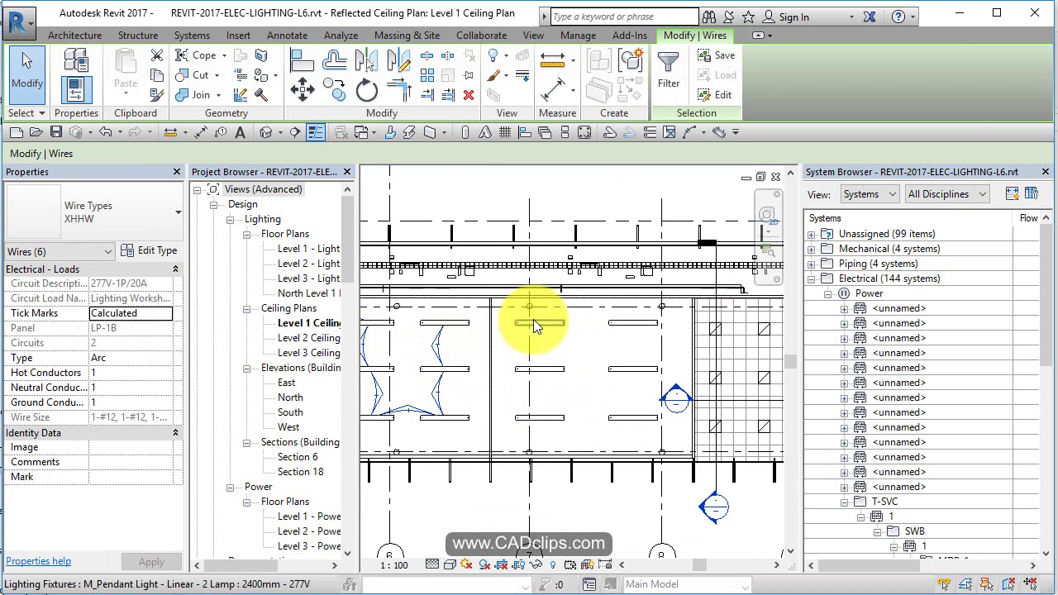
{"action": "key", "text": "Tab"}
{"action": "left_click", "coordinate": [534, 320]}
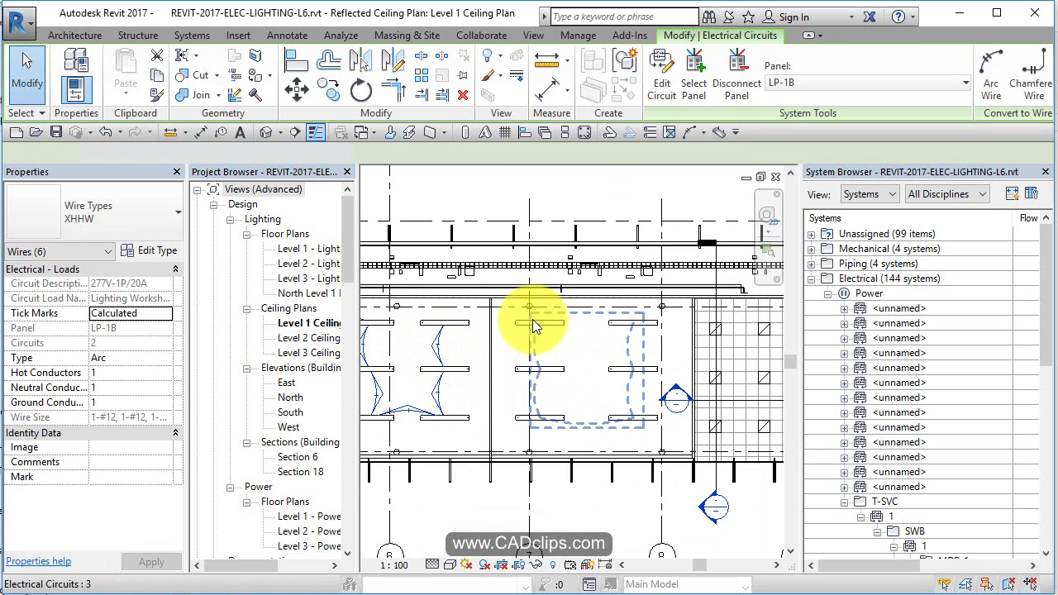
{"action": "left_click", "coordinate": [641, 426]}
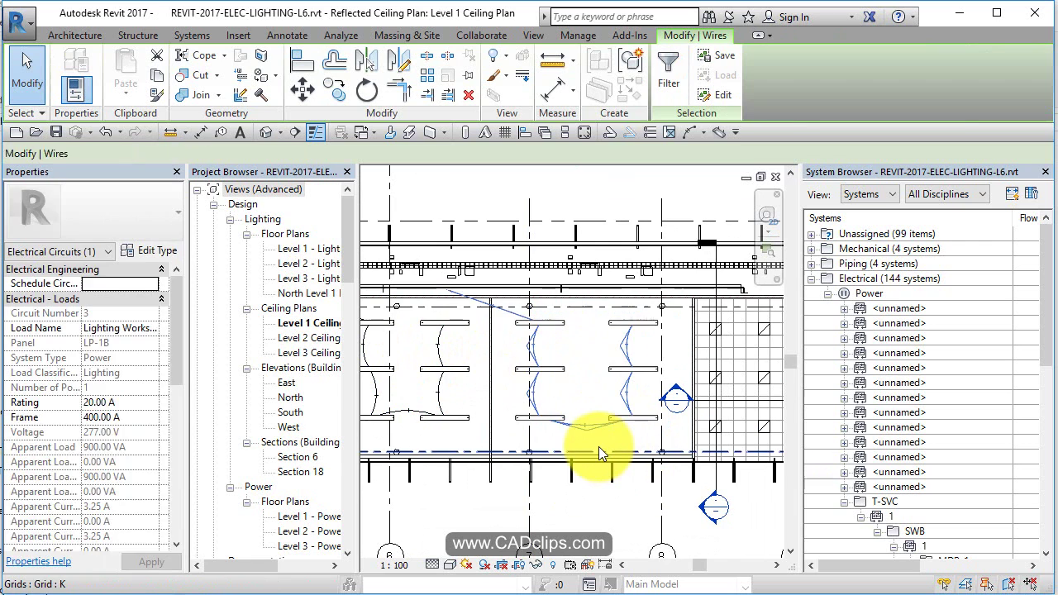
Step: Convert circuit 4, serving the twelve recessed fixtures in the 600 x 600 grid ceiling, to arc wires
{"action": "middle_click_drag", "start_coordinate": [465, 304], "coordinate": [527, 336]}
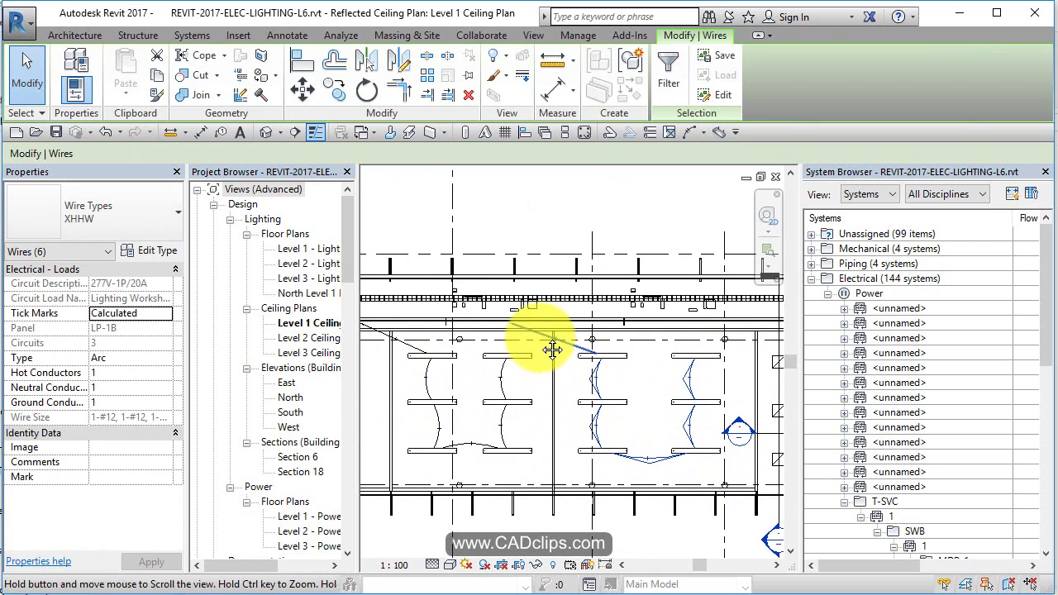
{"action": "scroll", "coordinate": [544, 329], "scroll_direction": "up", "scroll_amount": 2}
{"action": "middle_click_drag", "start_coordinate": [609, 380], "coordinate": [347, 369]}
{"action": "scroll", "coordinate": [612, 382], "scroll_direction": "down", "scroll_amount": 1}
{"action": "middle_click_drag", "start_coordinate": [524, 376], "coordinate": [463, 367]}
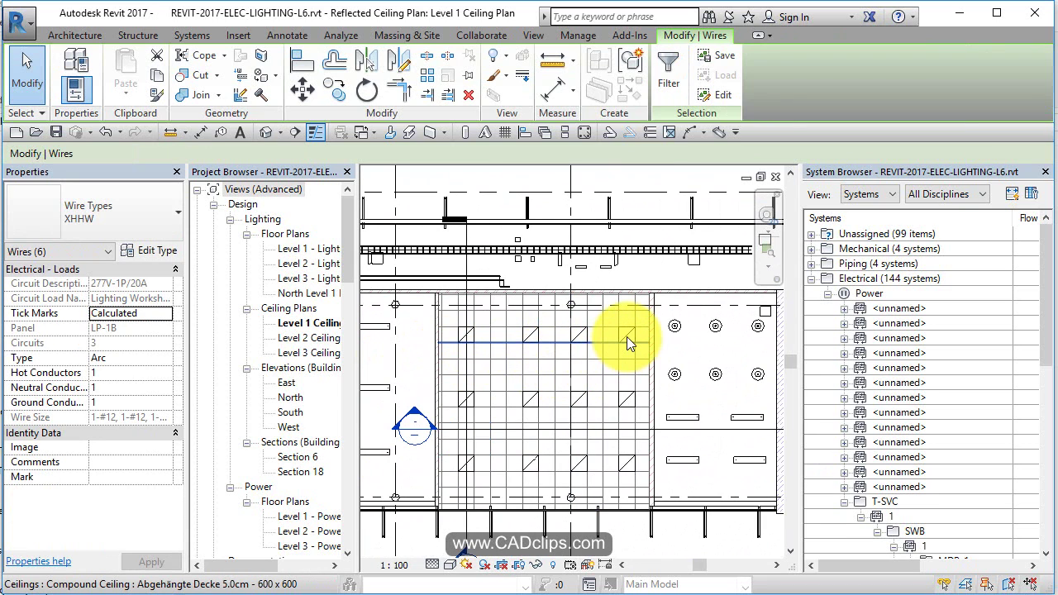
{"action": "key", "text": "Tab"}
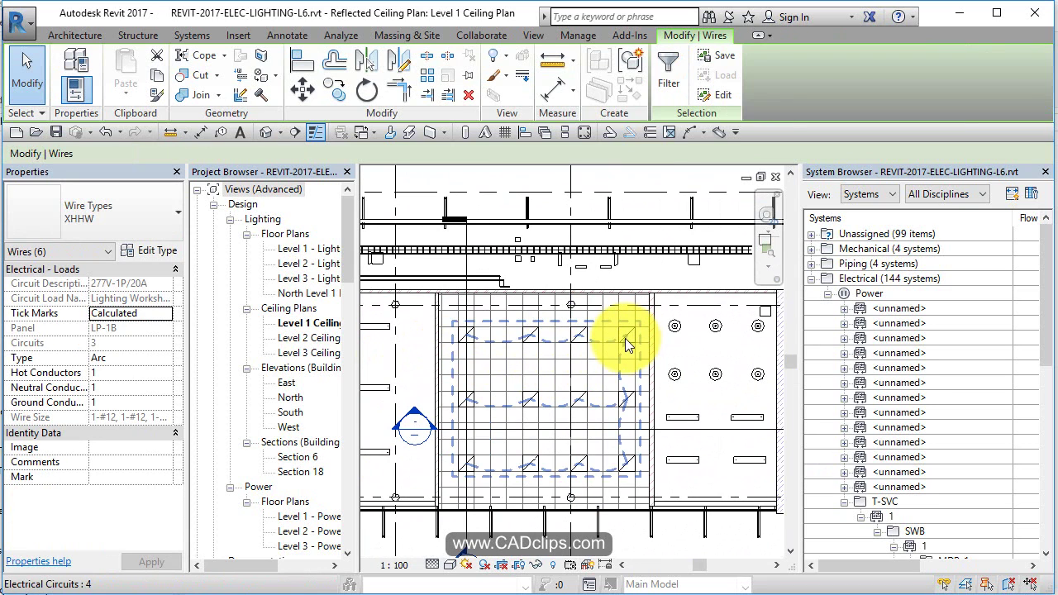
{"action": "left_click", "coordinate": [625, 338]}
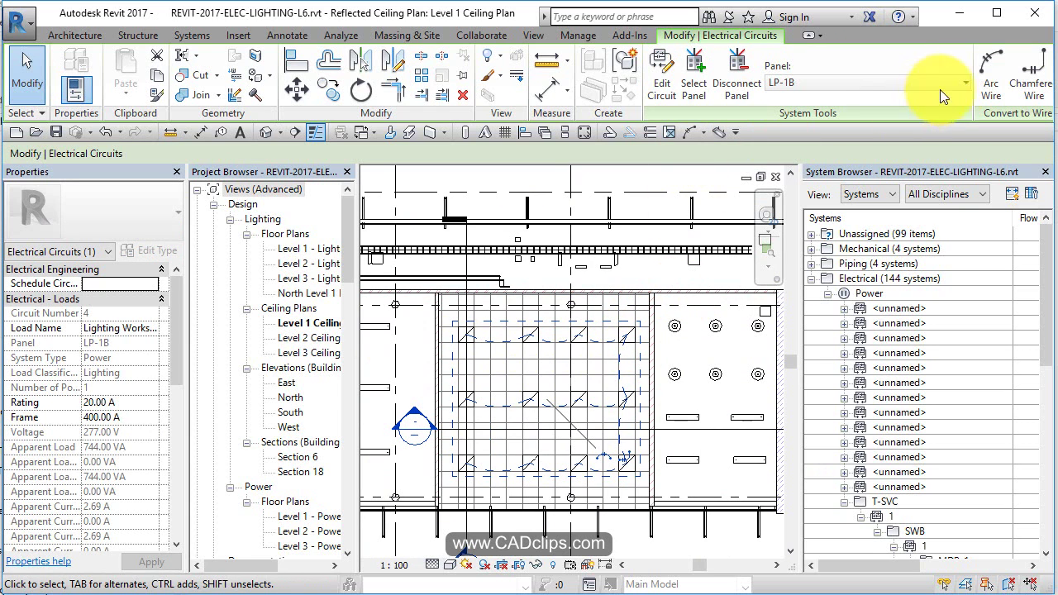
{"action": "left_click", "coordinate": [523, 316]}
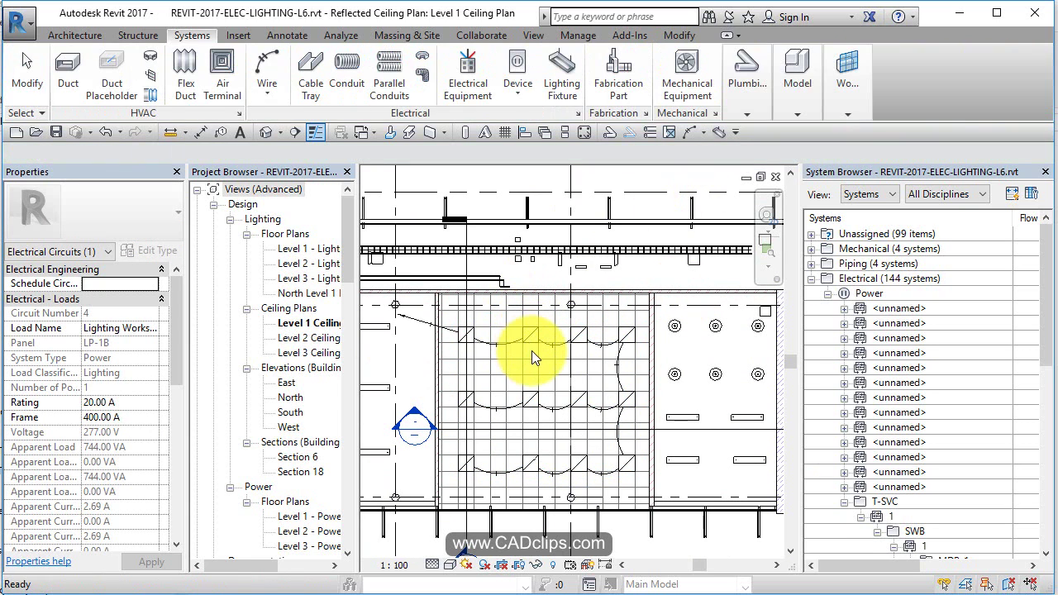
Step: Draw arc wires in the last room from the upper middle disk pendant to the upper right one, and from there to the lower right one
{"action": "middle_click_drag", "start_coordinate": [603, 394], "coordinate": [537, 387]}
{"action": "scroll", "coordinate": [593, 354], "scroll_direction": "up", "scroll_amount": 2}
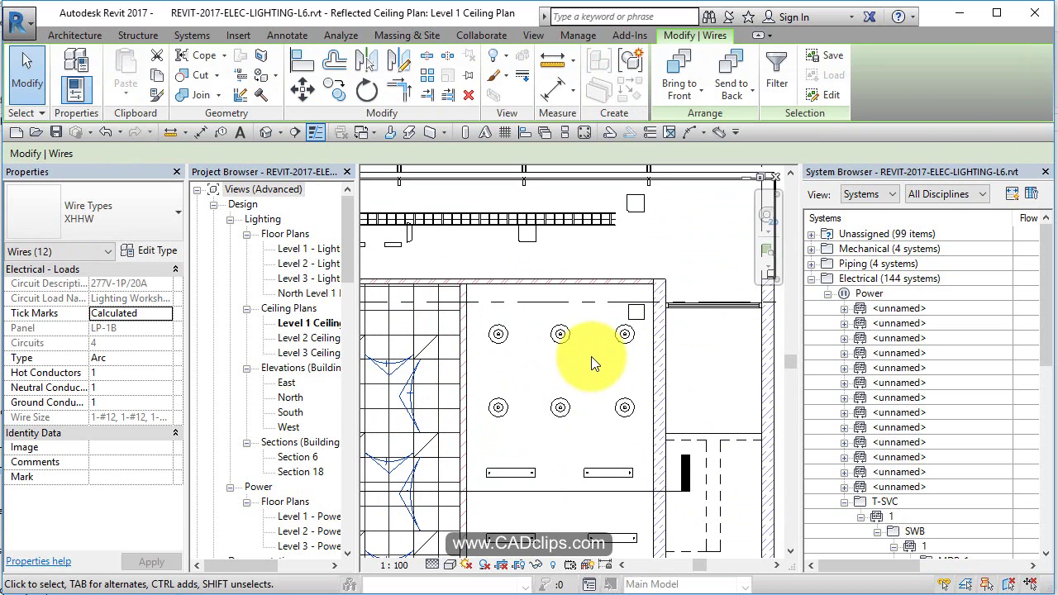
{"action": "left_click", "coordinate": [689, 134]}
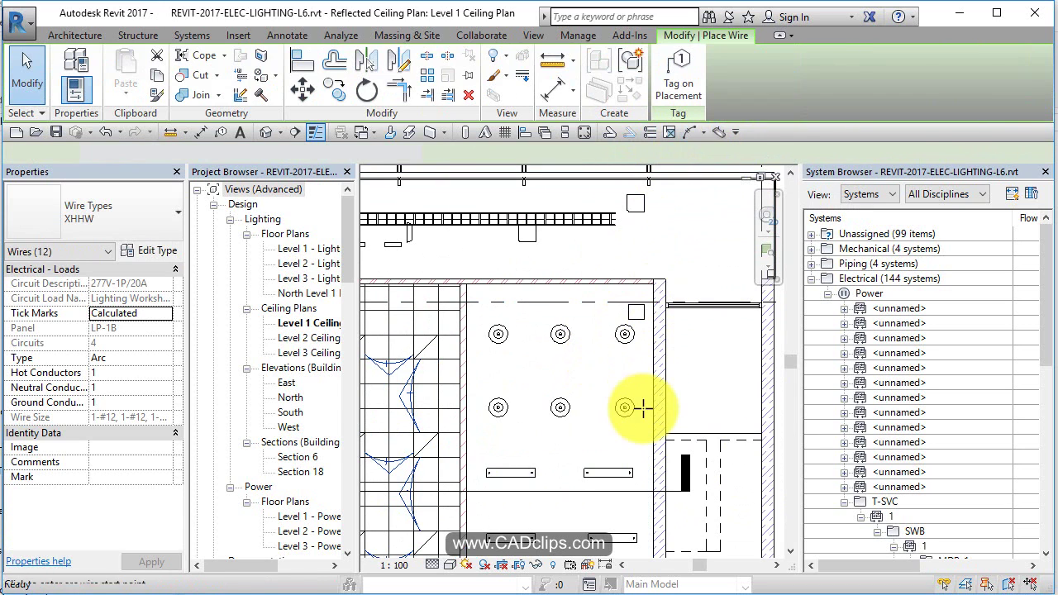
{"action": "left_click", "coordinate": [561, 335]}
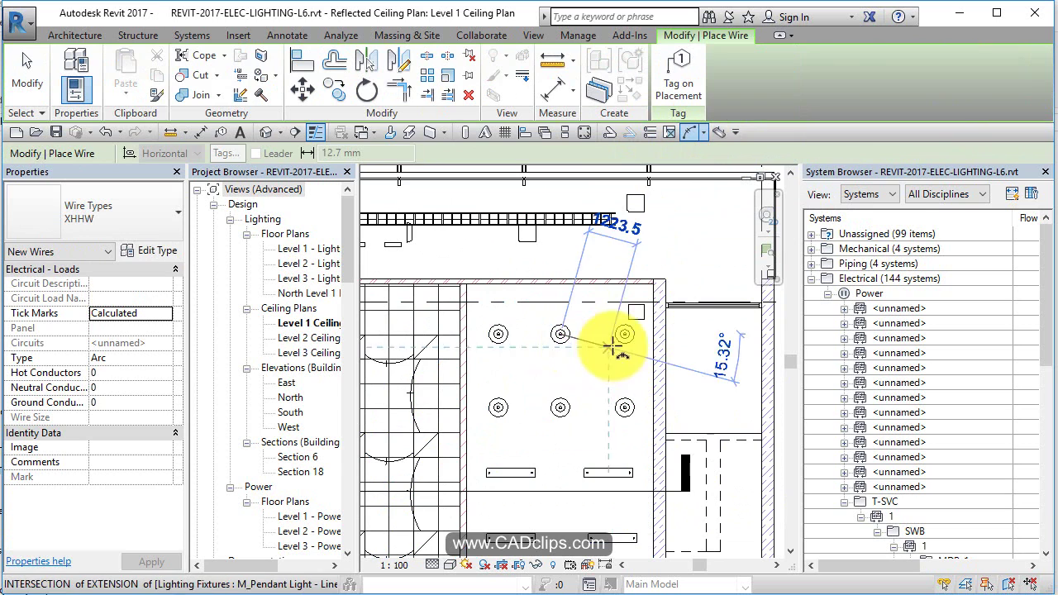
{"action": "scroll", "coordinate": [599, 321], "scroll_direction": "up", "scroll_amount": 2}
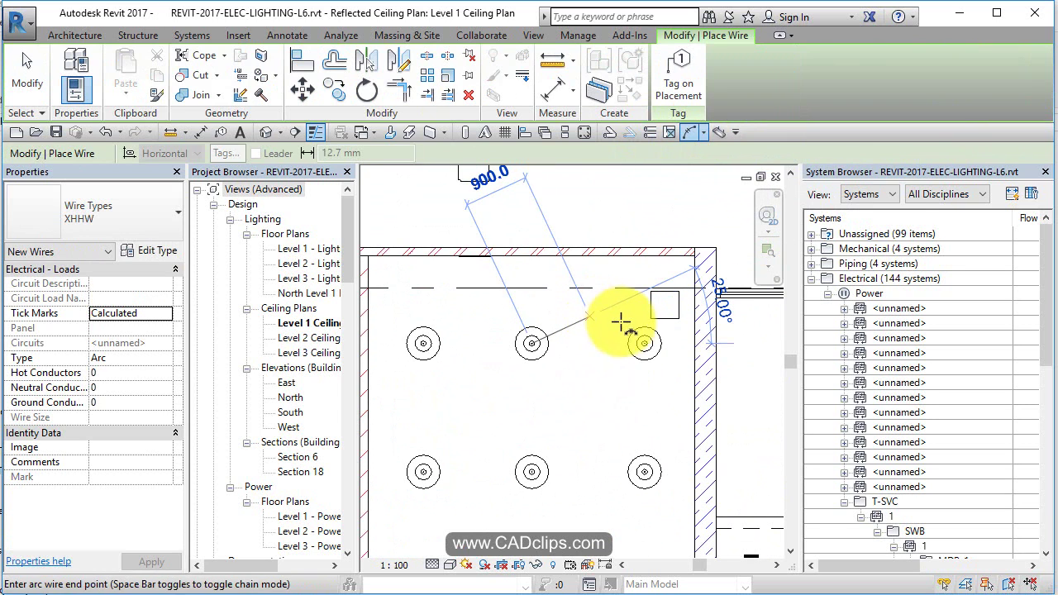
{"action": "left_click", "coordinate": [644, 341]}
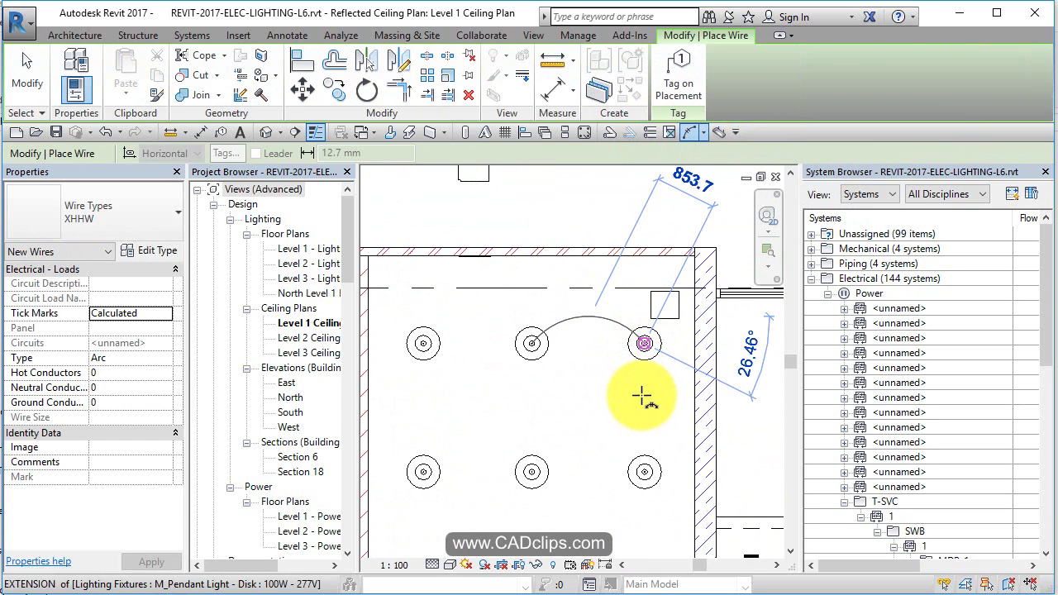
{"action": "left_click", "coordinate": [642, 400]}
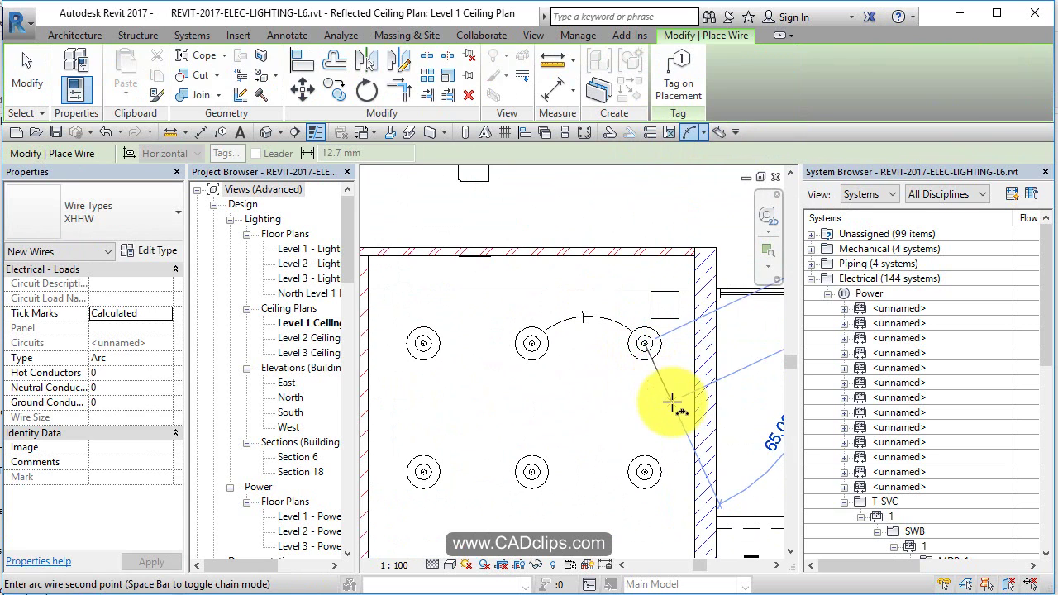
{"action": "left_click", "coordinate": [672, 405]}
{"action": "left_click", "coordinate": [645, 472]}
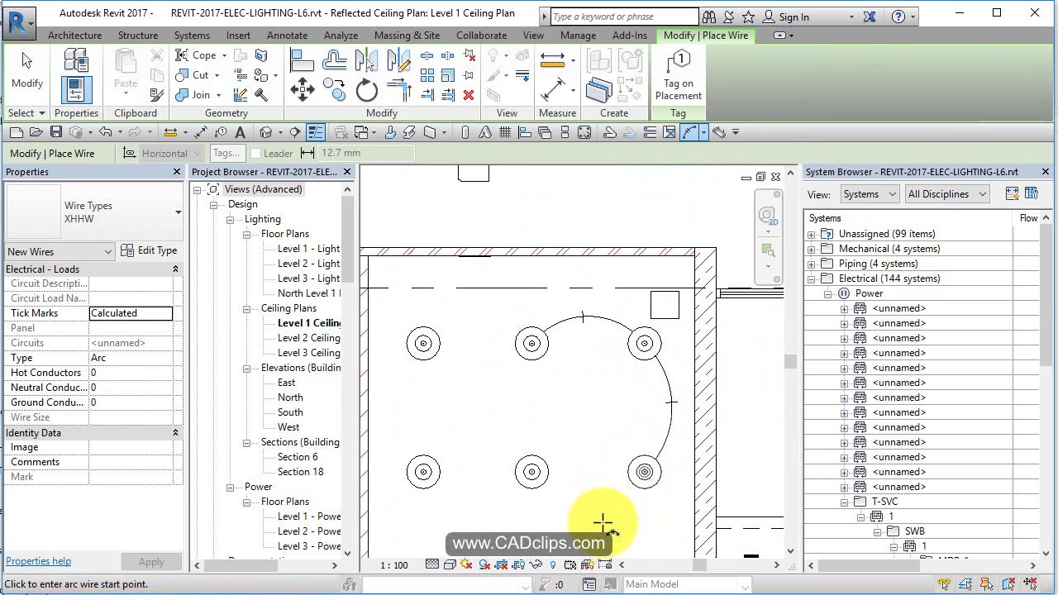
Step: Continue the arc wires from the lower right disk pendant through the lower middle and lower left ones up to the upper left pendant
{"action": "left_click", "coordinate": [645, 473]}
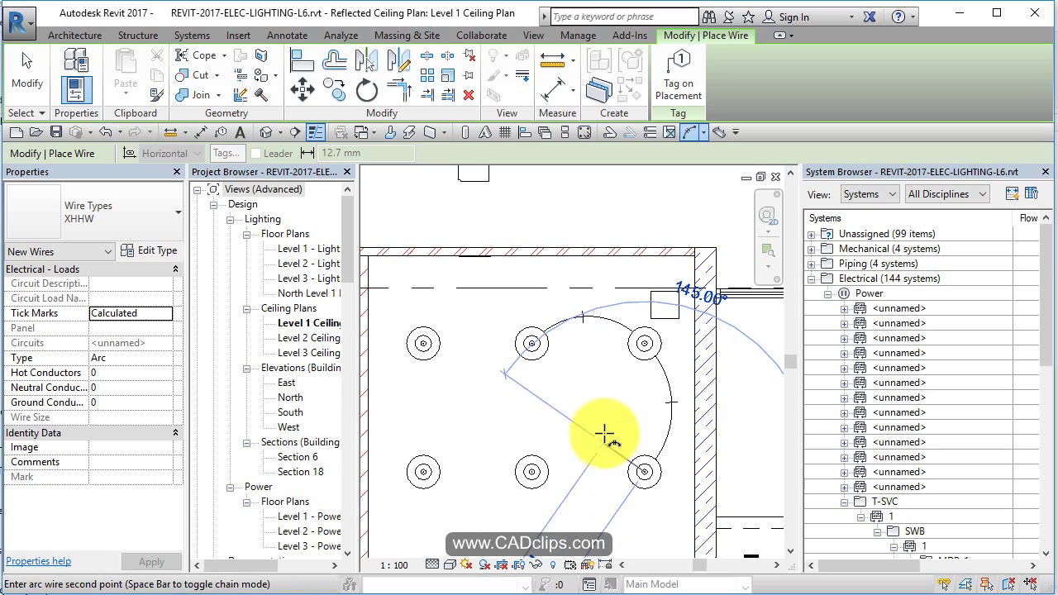
{"action": "left_click", "coordinate": [610, 435]}
{"action": "left_click", "coordinate": [532, 471]}
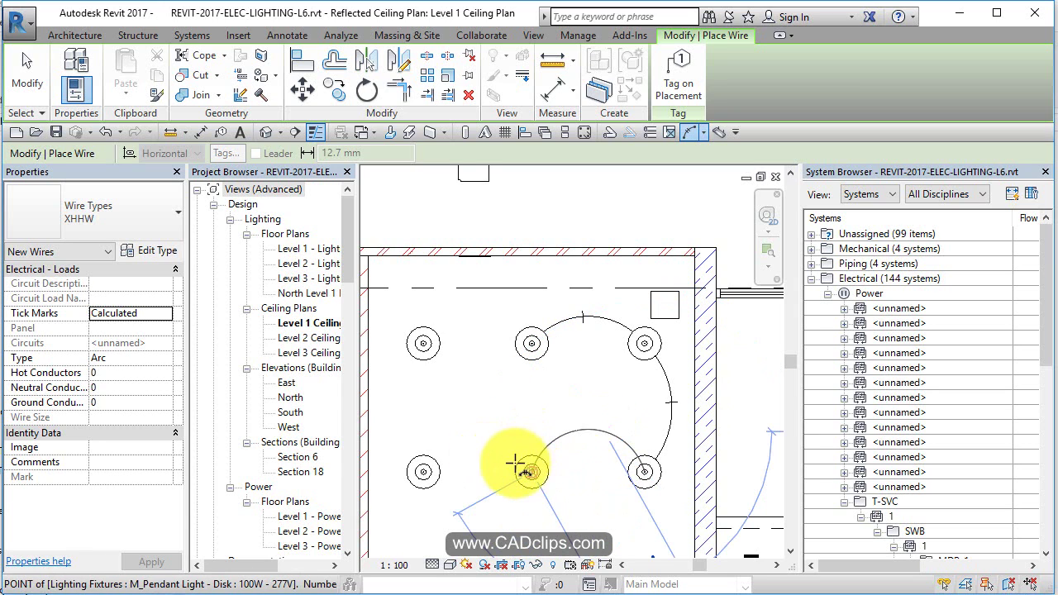
{"action": "left_click", "coordinate": [424, 472]}
{"action": "left_click", "coordinate": [493, 449]}
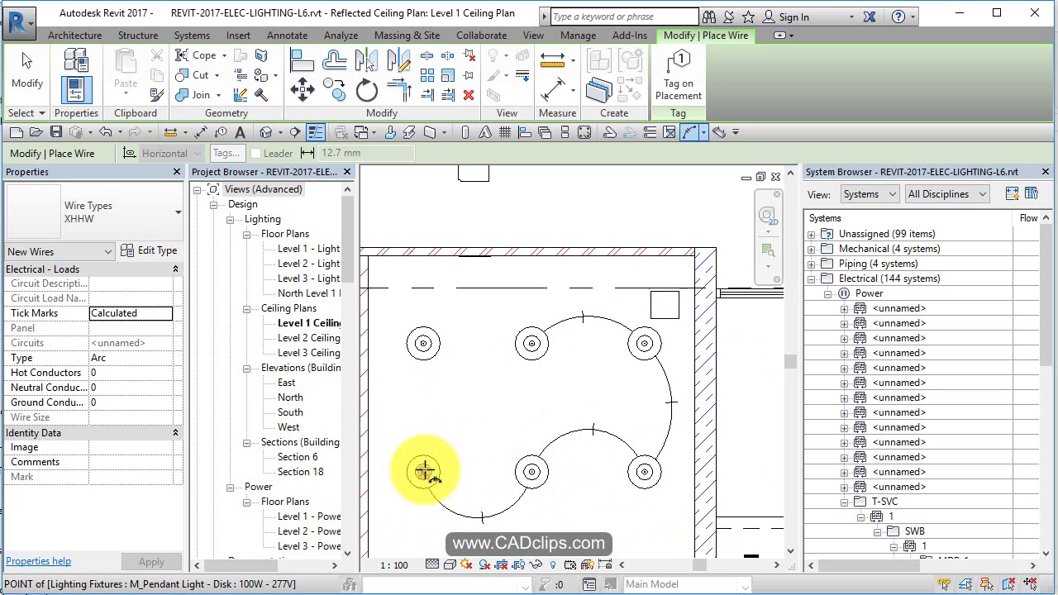
{"action": "left_click", "coordinate": [424, 472]}
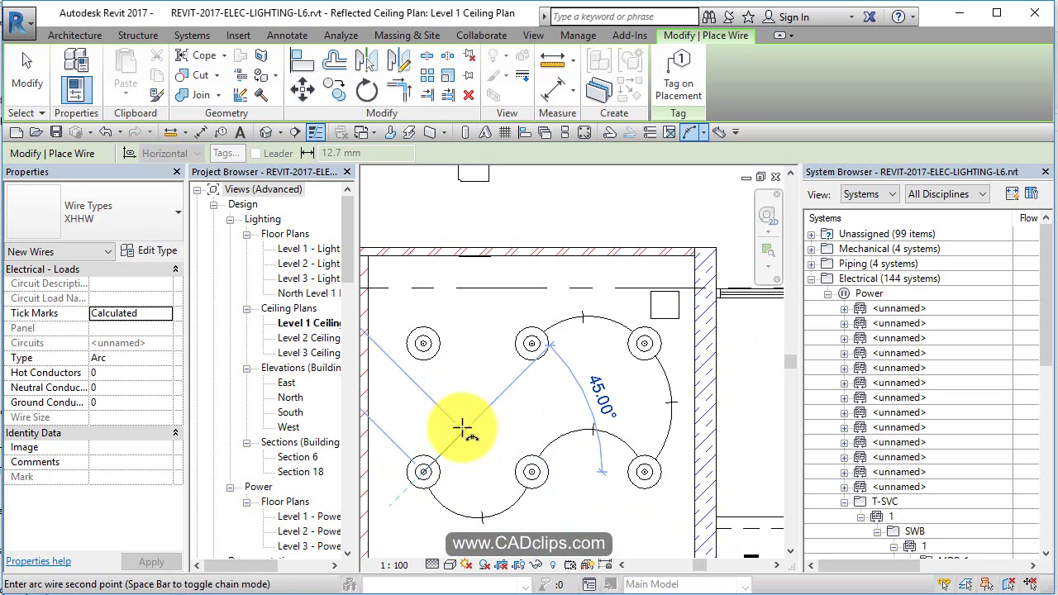
{"action": "left_click", "coordinate": [424, 345]}
Step: Draw an arc home run wire from the upper left disk pendant across the wall, ending in the corridor above the grid-ceiling room
{"action": "middle_click_drag", "start_coordinate": [574, 397], "coordinate": [703, 441]}
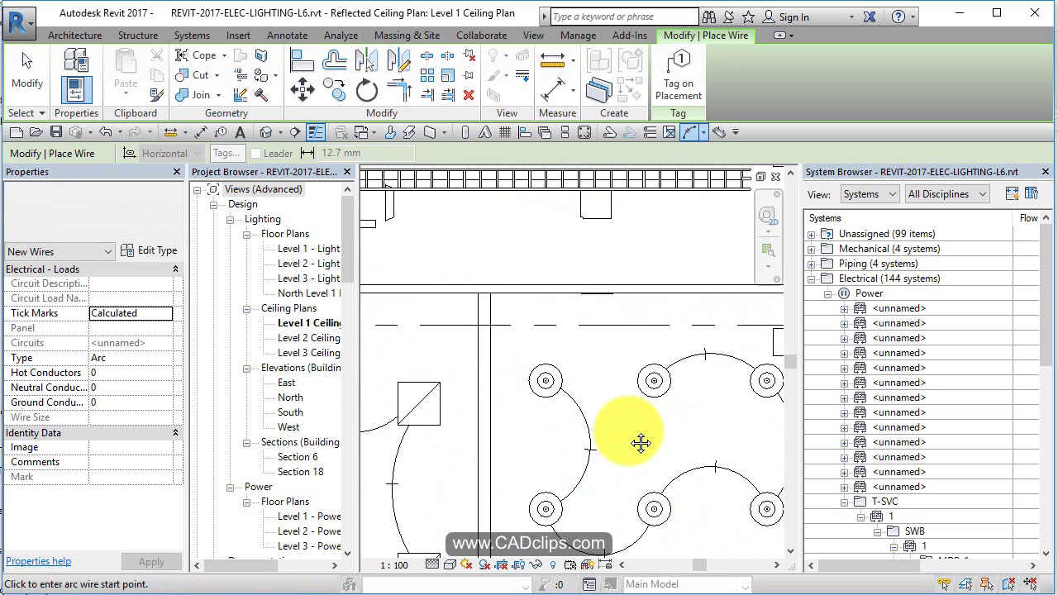
{"action": "left_click", "coordinate": [547, 382]}
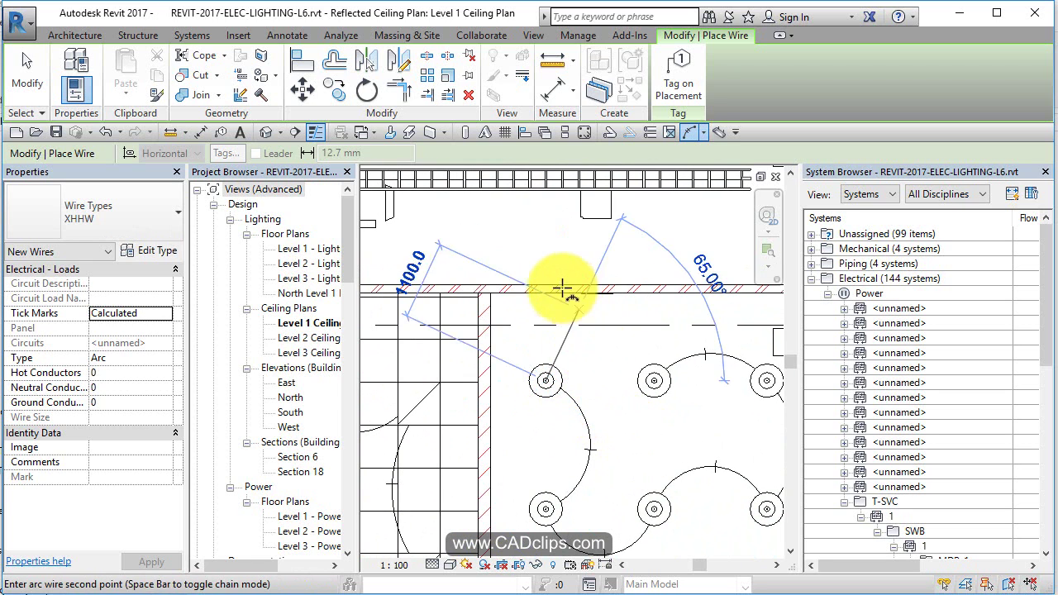
{"action": "left_click", "coordinate": [448, 224]}
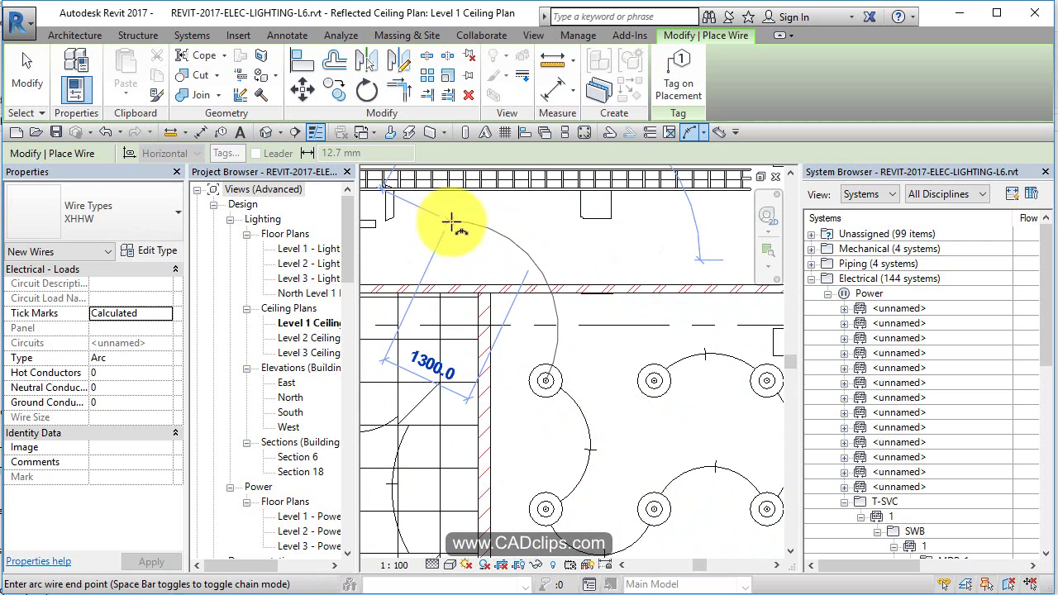
{"action": "left_click", "coordinate": [593, 295]}
{"action": "key", "text": "Escape"}
{"action": "key", "text": "Escape"}
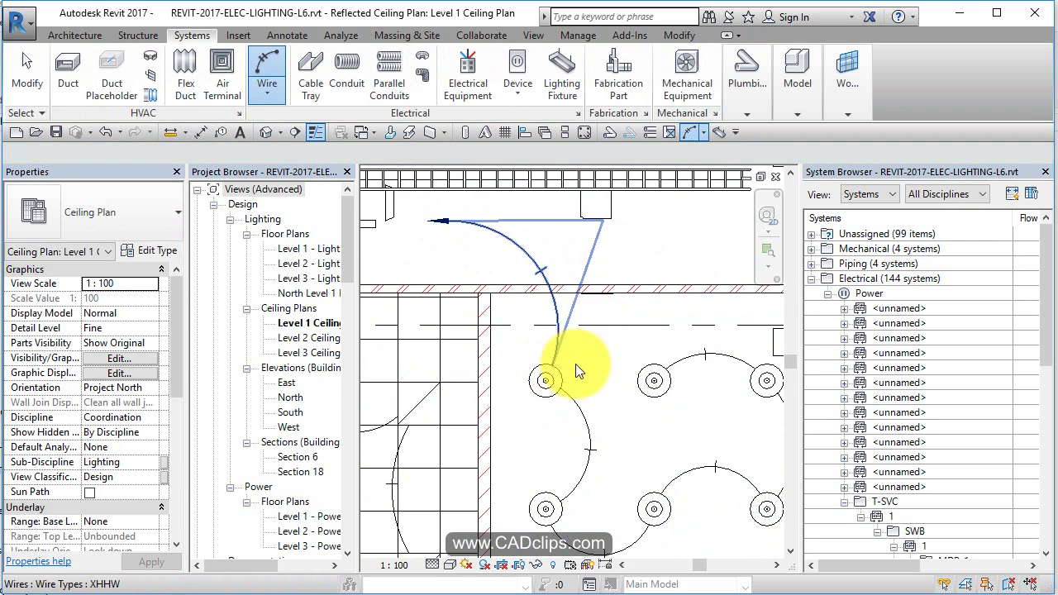
Step: Convert circuit 6, serving the four 1200 mm linear pendants below the disk pendants, to arc wires
{"action": "scroll", "coordinate": [618, 370], "scroll_direction": "down", "scroll_amount": 2}
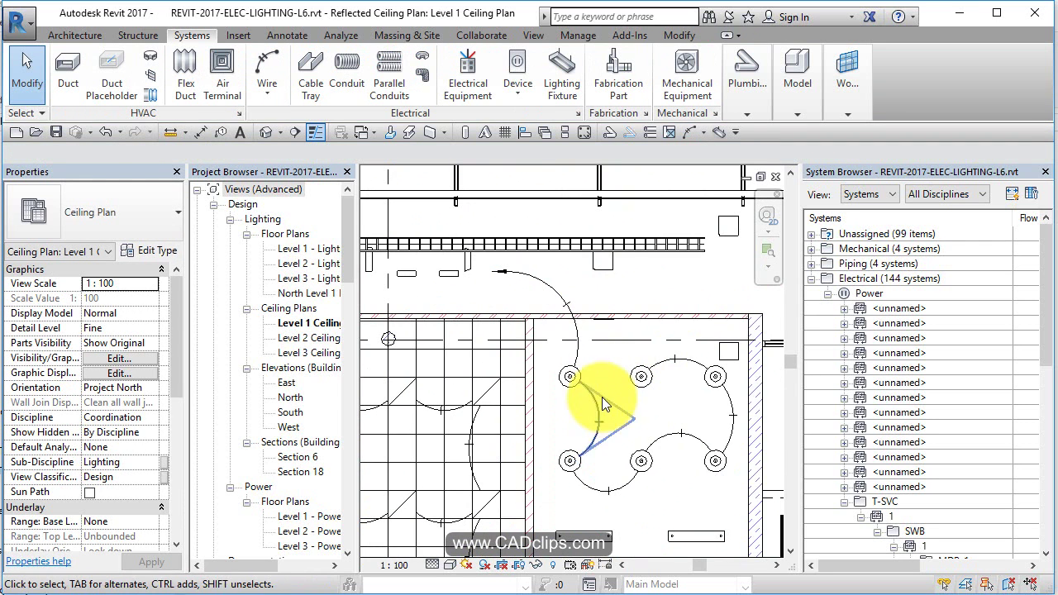
{"action": "scroll", "coordinate": [631, 393], "scroll_direction": "down", "scroll_amount": 1}
{"action": "middle_click_drag", "start_coordinate": [632, 394], "coordinate": [621, 267]}
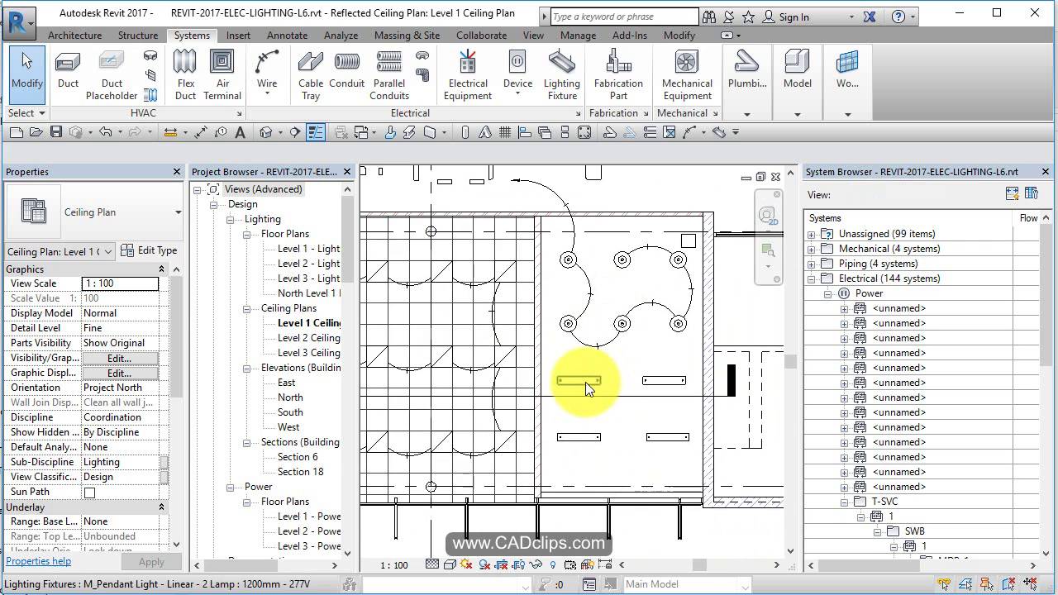
{"action": "key", "text": "Tab"}
{"action": "left_click", "coordinate": [585, 382]}
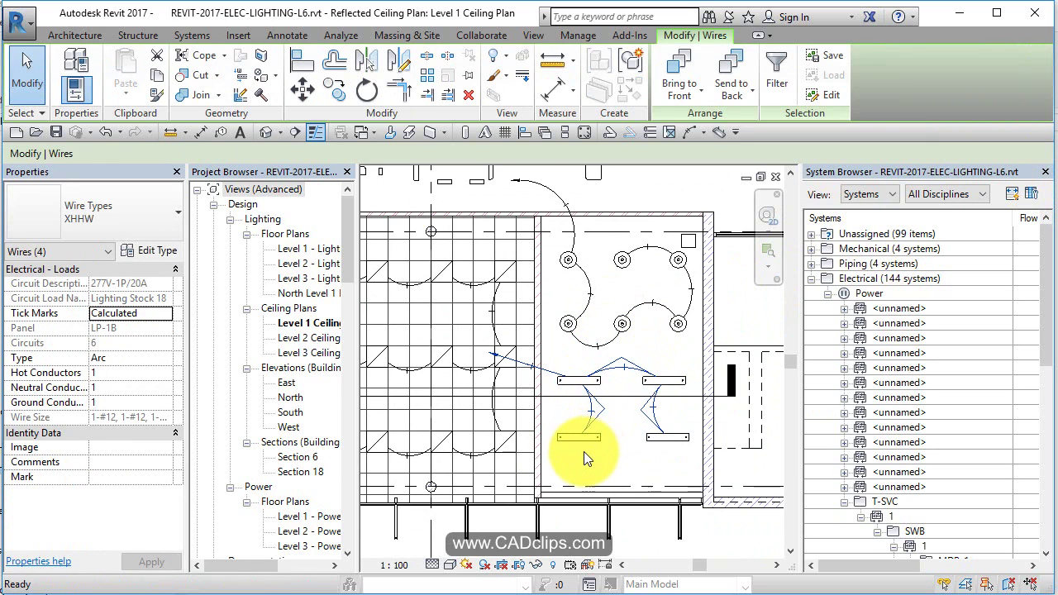
{"action": "key", "text": "Escape"}
Step: Examine the electrical network and circuit extents attached to circuit 4's home run wire from the grid-ceiling room
{"action": "mouse_move", "coordinate": [588, 413]}
{"action": "middle_mouse_down"}
{"action": "mouse_move", "coordinate": [628, 397]}
{"action": "mouse_move", "coordinate": [653, 417]}
{"action": "mouse_move", "coordinate": [735, 411]}
{"action": "middle_mouse_up"}
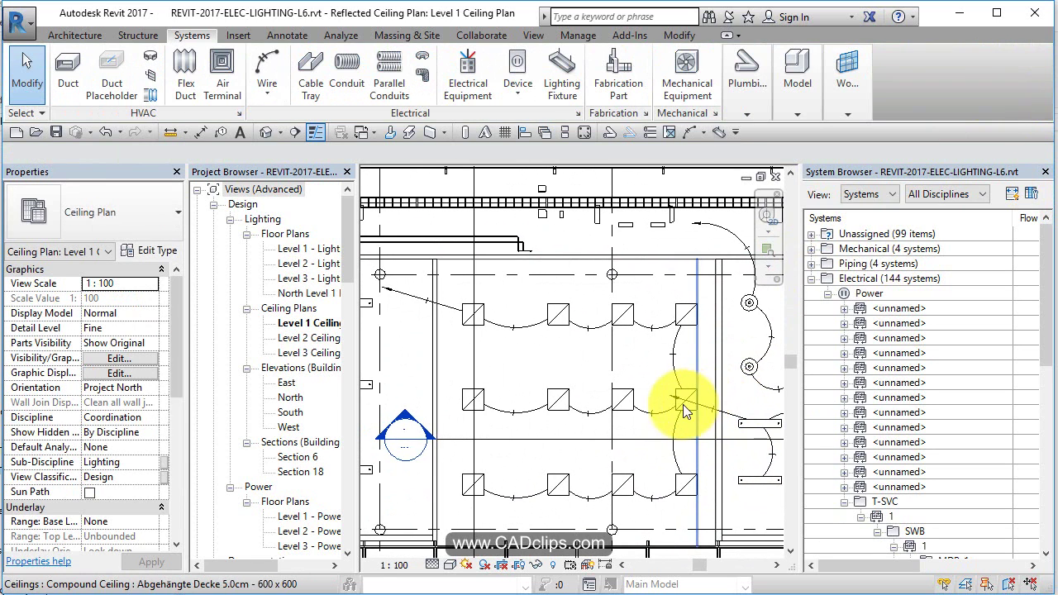
{"action": "middle_click_drag", "start_coordinate": [605, 392], "coordinate": [750, 383]}
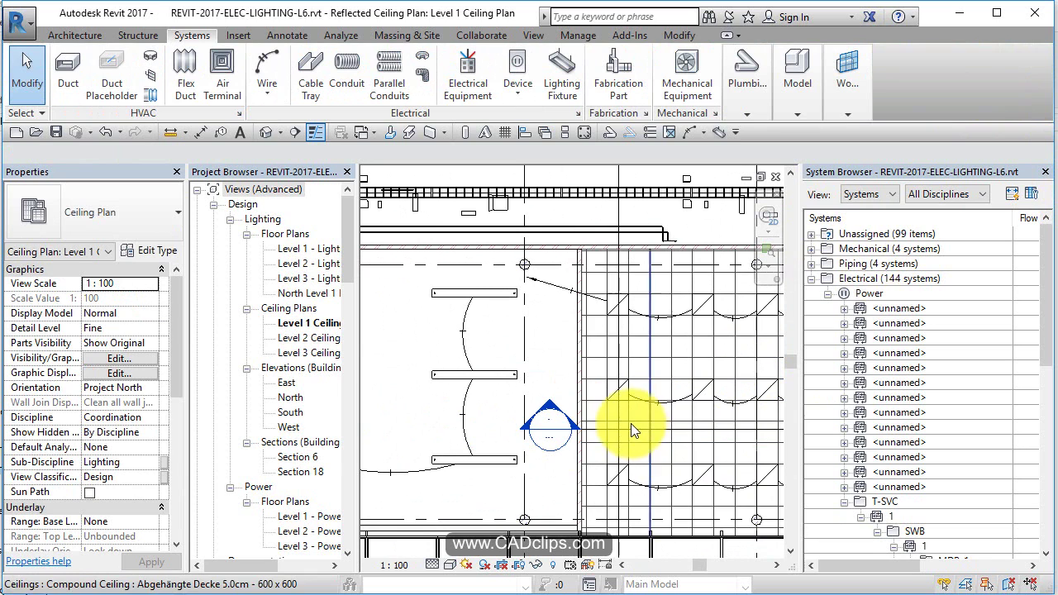
{"action": "mouse_move", "coordinate": [625, 409]}
{"action": "middle_mouse_down"}
{"action": "mouse_move", "coordinate": [644, 396]}
{"action": "mouse_move", "coordinate": [617, 420]}
{"action": "middle_mouse_up"}
{"action": "scroll", "coordinate": [555, 298], "scroll_direction": "down", "scroll_amount": 2}
{"action": "middle_click_drag", "start_coordinate": [551, 313], "coordinate": [512, 320]}
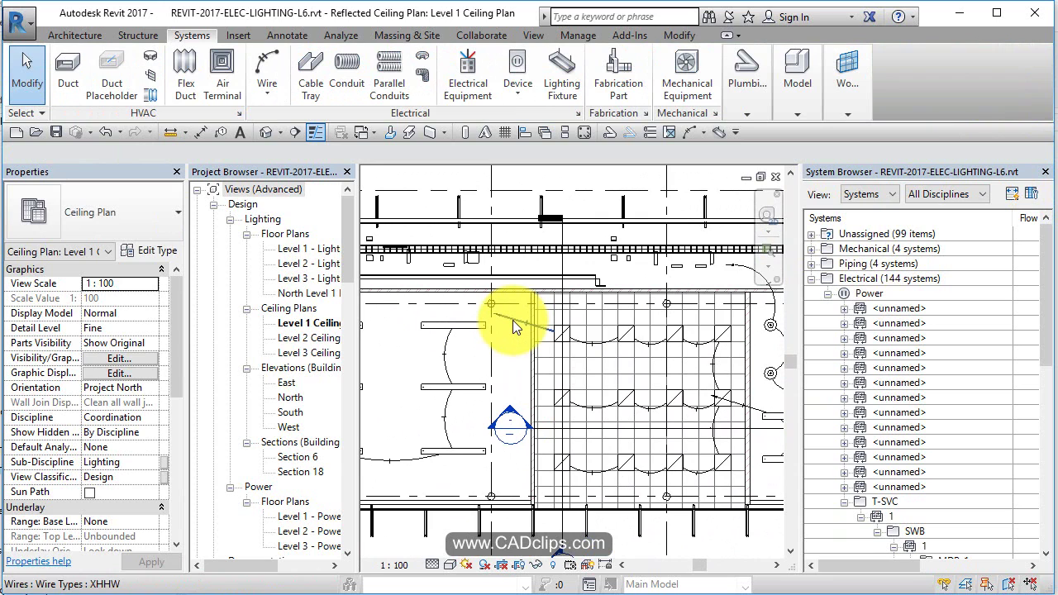
{"action": "key", "text": "Tab"}
{"action": "left_click", "coordinate": [513, 320]}
{"action": "key", "text": "Escape"}
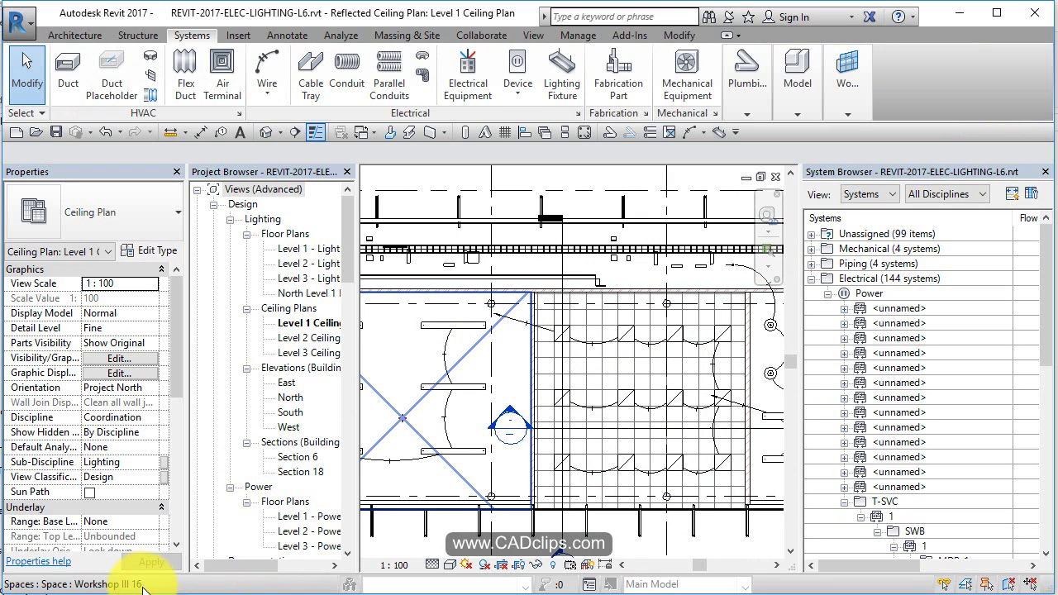
{"action": "key", "text": "Tab"}
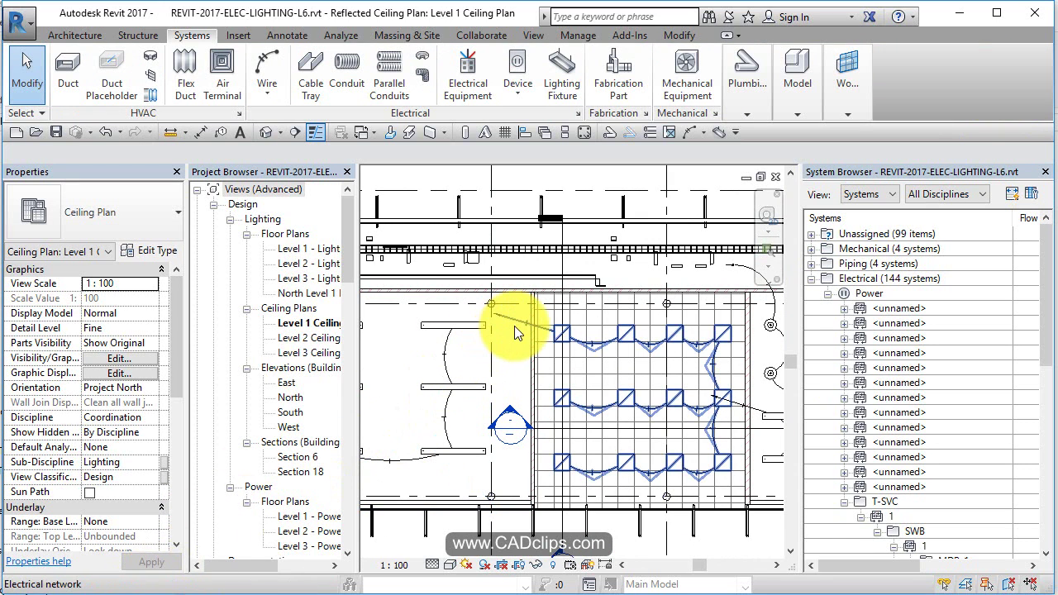
{"action": "key", "text": "Tab"}
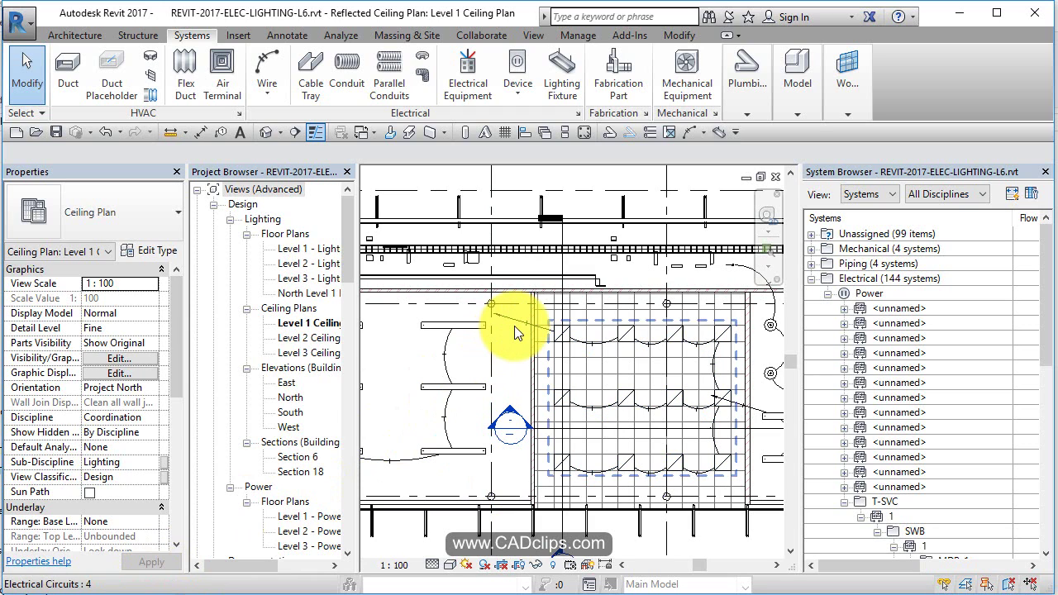
{"action": "left_click", "coordinate": [514, 326]}
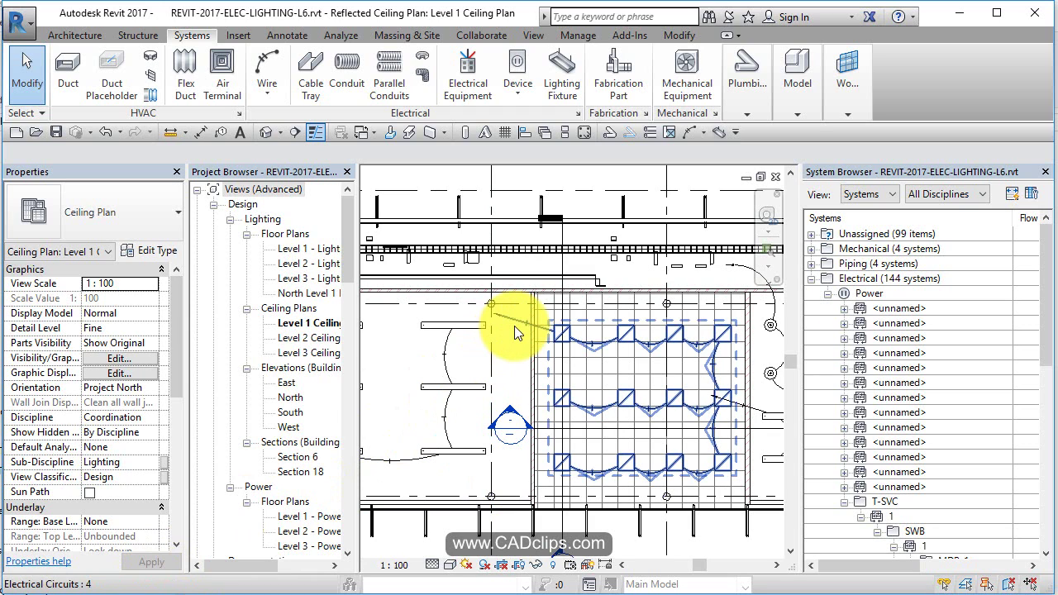
{"action": "key", "text": "Escape"}
Step: Connect the arrow end of circuit 4's home run wire to the nearest upper linear pendant in the adjacent circuit 3 room
{"action": "middle_click_drag", "start_coordinate": [507, 357], "coordinate": [641, 359]}
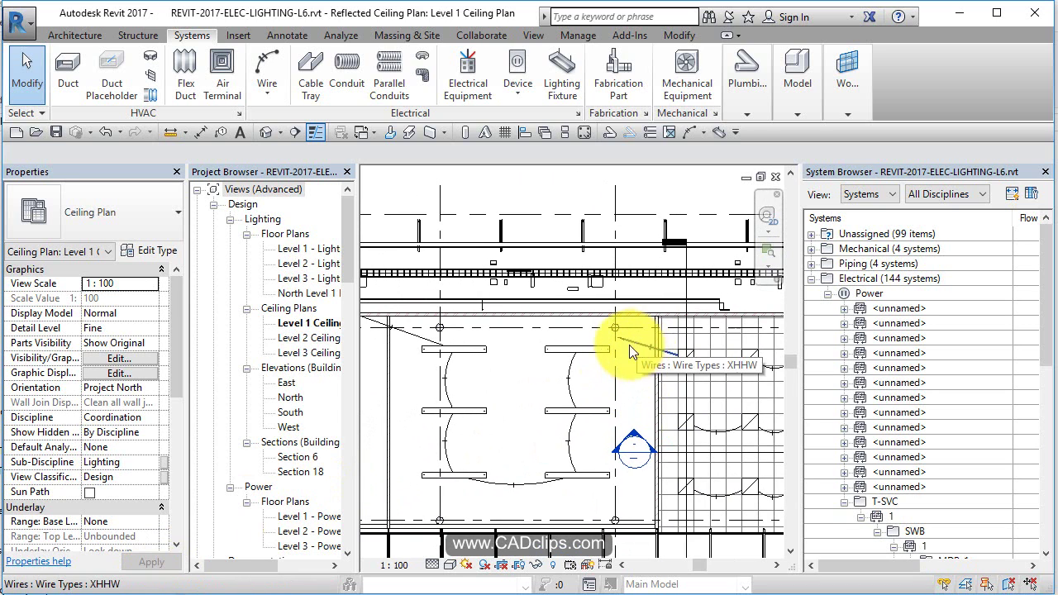
{"action": "scroll", "coordinate": [634, 352], "scroll_direction": "up", "scroll_amount": 2}
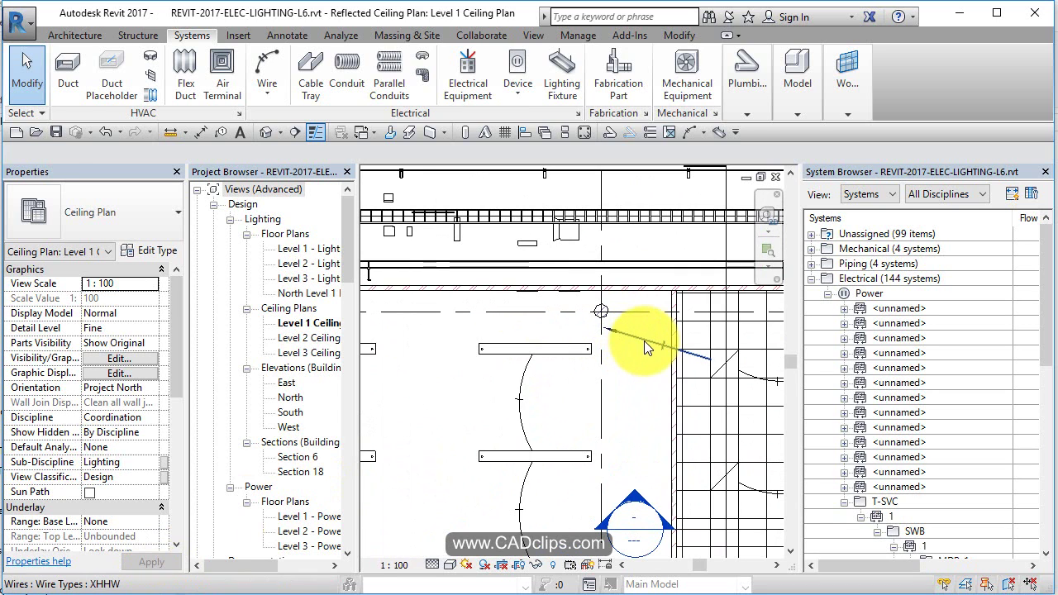
{"action": "left_click", "coordinate": [644, 341]}
{"action": "scroll", "coordinate": [616, 339], "scroll_direction": "up", "scroll_amount": 1}
{"action": "left_click_drag", "start_coordinate": [616, 327], "coordinate": [494, 355]}
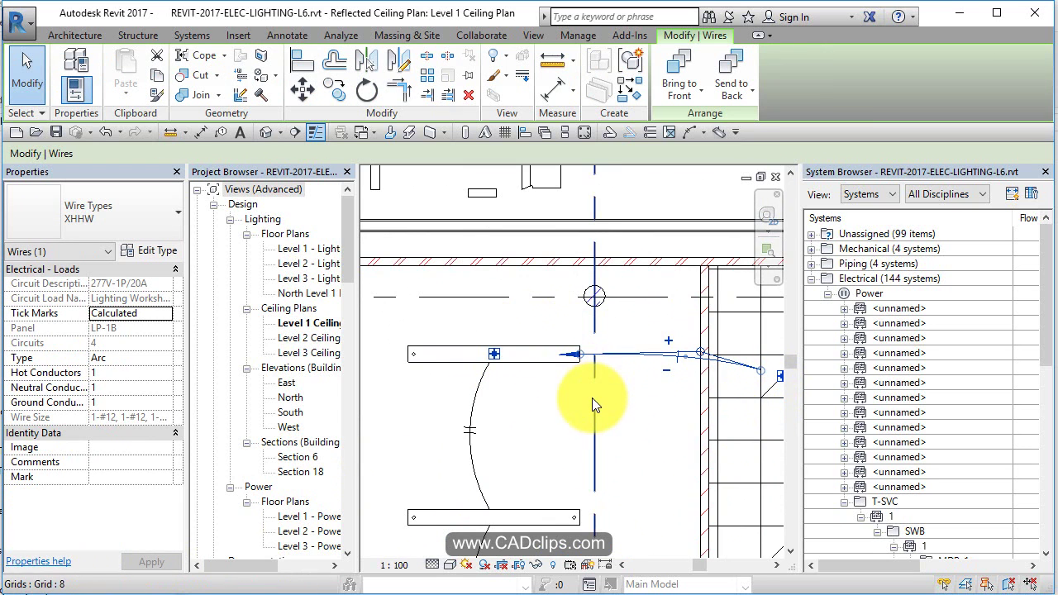
Step: Examine the tick marks on circuit 3's wires and its home run to the corridor
{"action": "scroll", "coordinate": [592, 398], "scroll_direction": "down", "scroll_amount": 2}
{"action": "scroll", "coordinate": [595, 422], "scroll_direction": "down", "scroll_amount": 1}
{"action": "middle_click_drag", "start_coordinate": [554, 421], "coordinate": [490, 359]}
{"action": "scroll", "coordinate": [506, 405], "scroll_direction": "up", "scroll_amount": 2}
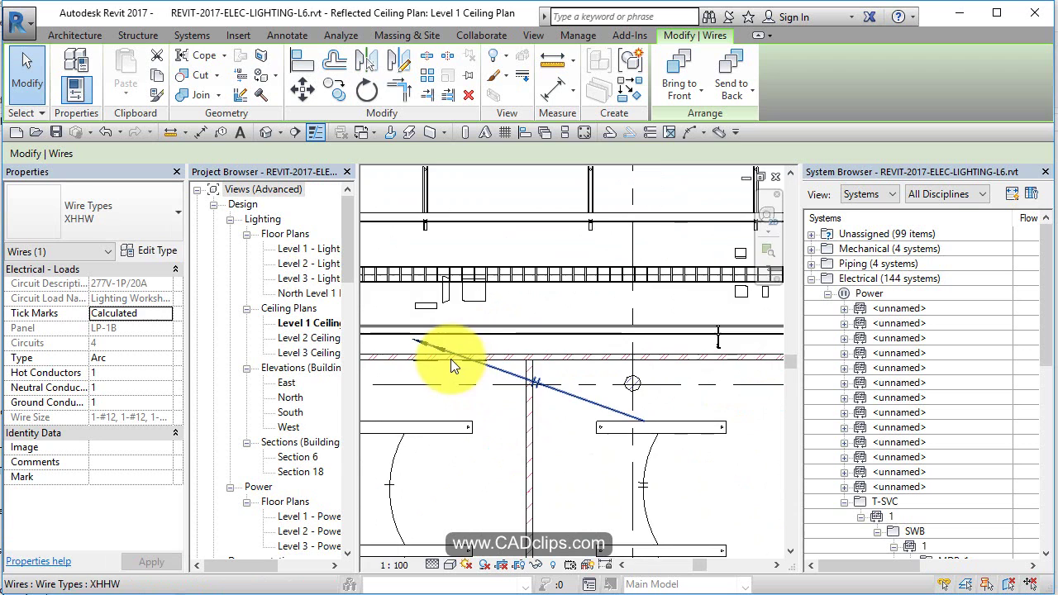
{"action": "scroll", "coordinate": [450, 360], "scroll_direction": "down", "scroll_amount": 5}
{"action": "middle_click_drag", "start_coordinate": [684, 442], "coordinate": [527, 369]}
{"action": "key", "text": "Escape"}
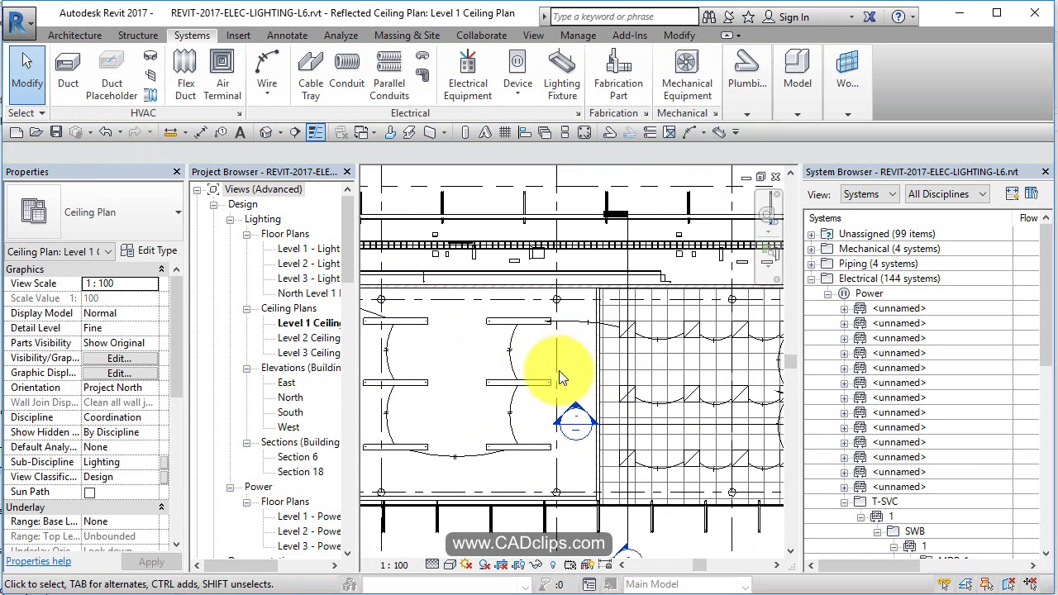
Step: Examine the fixtures and wires joined in the shared network of circuits 3 and 4, and the extent of circuit 3
{"action": "key", "text": "Tab"}
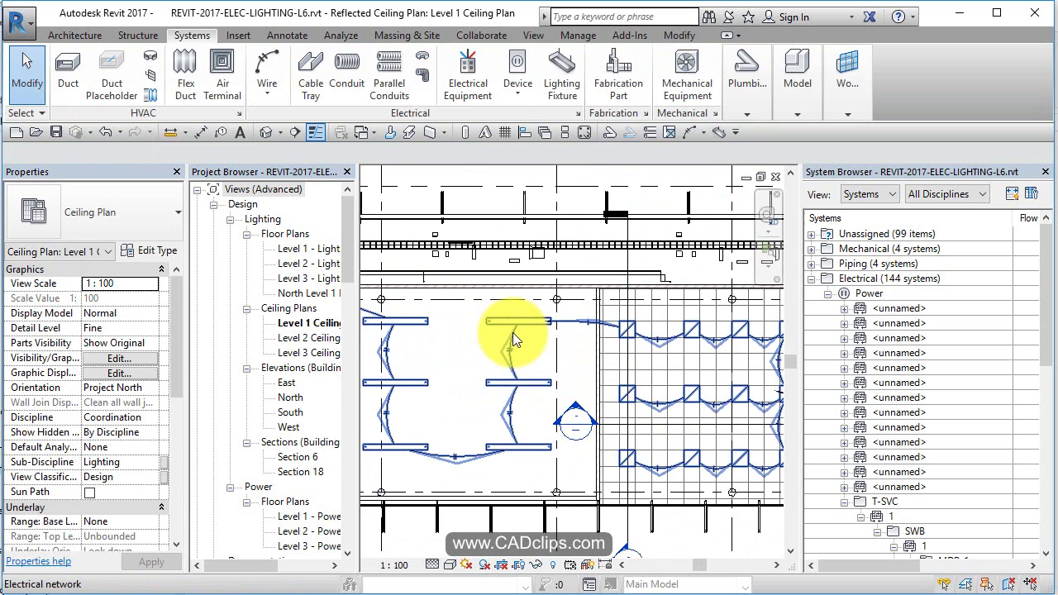
{"action": "left_click", "coordinate": [513, 332]}
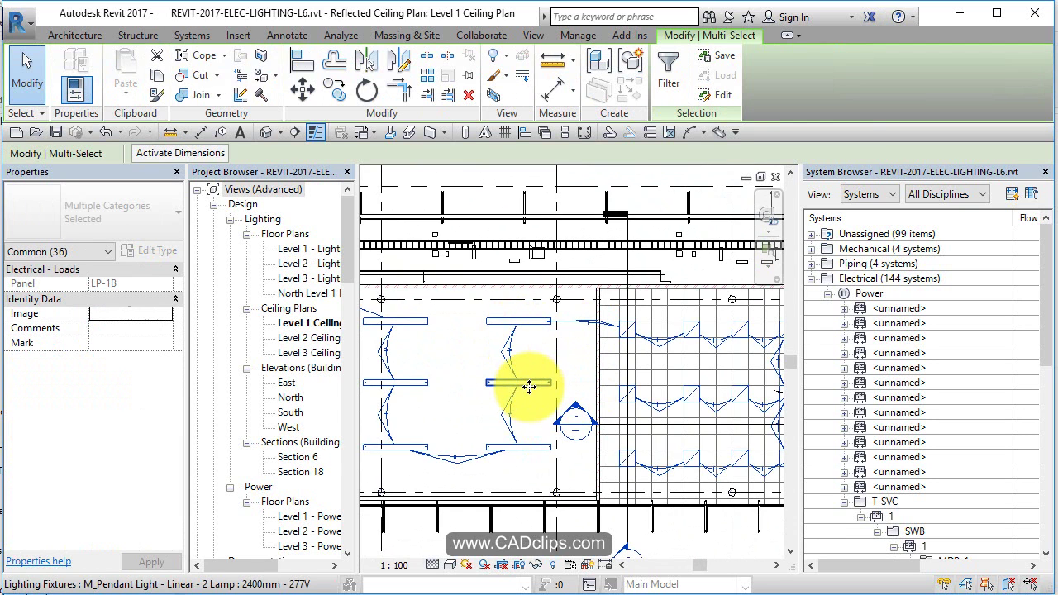
{"action": "scroll", "coordinate": [529, 387], "scroll_direction": "down", "scroll_amount": 2}
{"action": "middle_click_drag", "start_coordinate": [529, 386], "coordinate": [584, 375]}
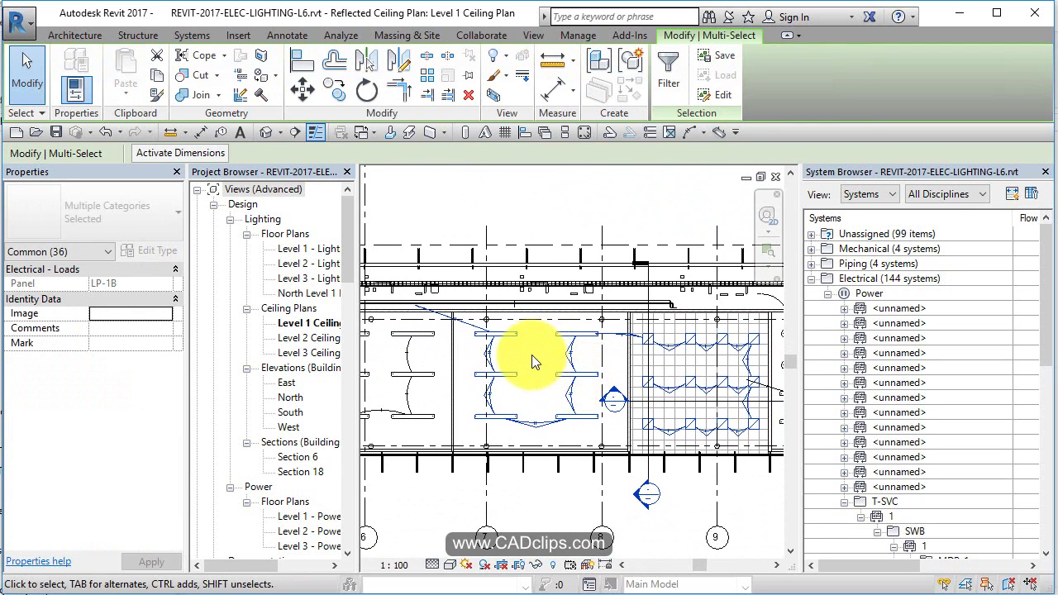
{"action": "key", "text": "Escape"}
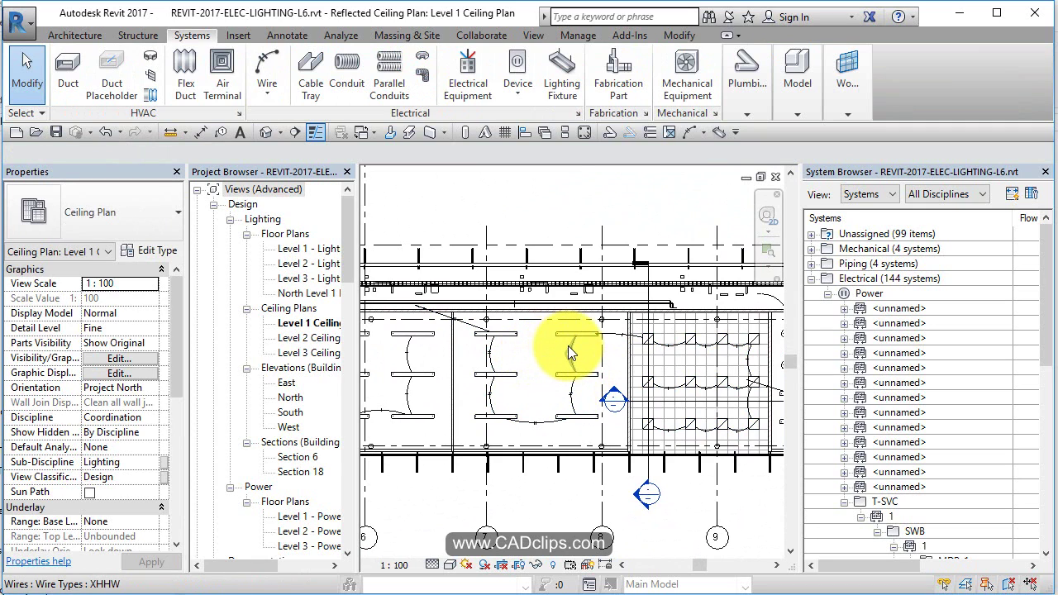
{"action": "key", "text": "Tab"}
{"action": "key", "text": "Tab"}
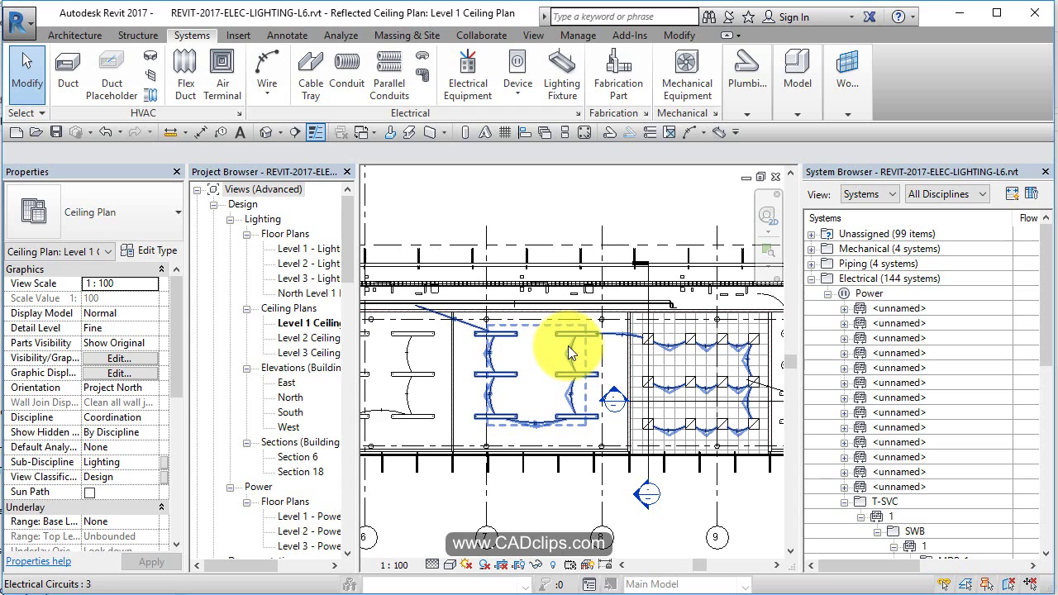
Step: Compare the extent of circuit 3 with the electrical network it shares with the grid-ceiling room
{"action": "key", "text": "Tab"}
{"action": "key", "text": "Tab"}
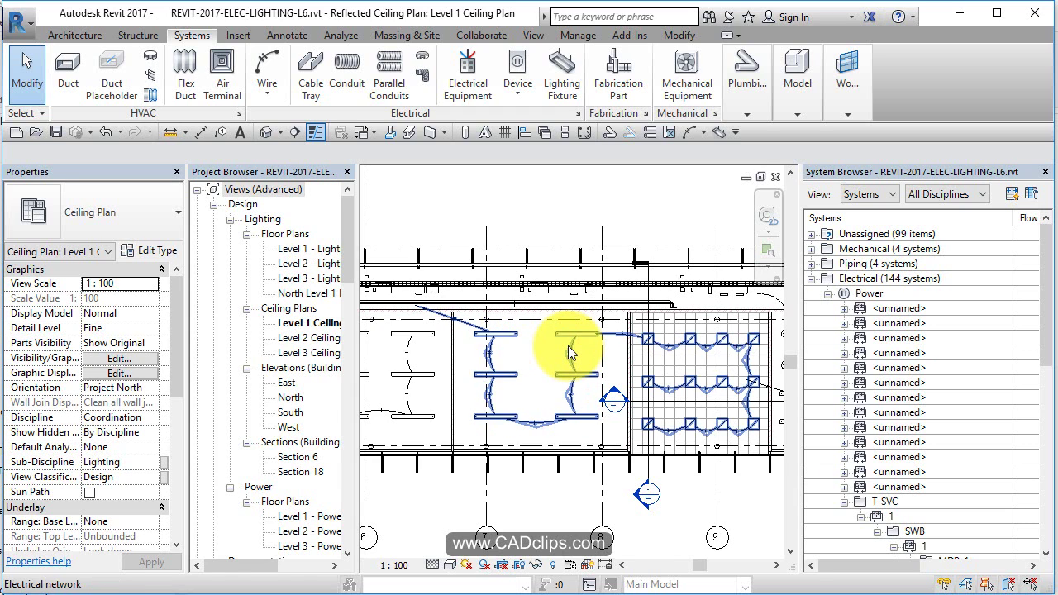
{"action": "key", "text": "Tab"}
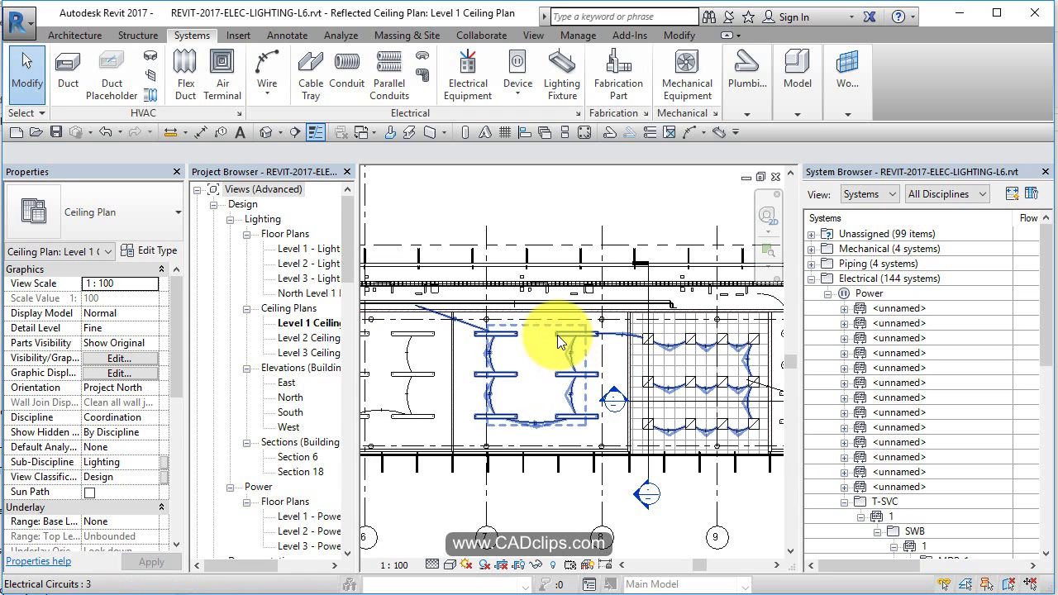
{"action": "key", "text": "Tab"}
{"action": "key", "text": "Tab"}
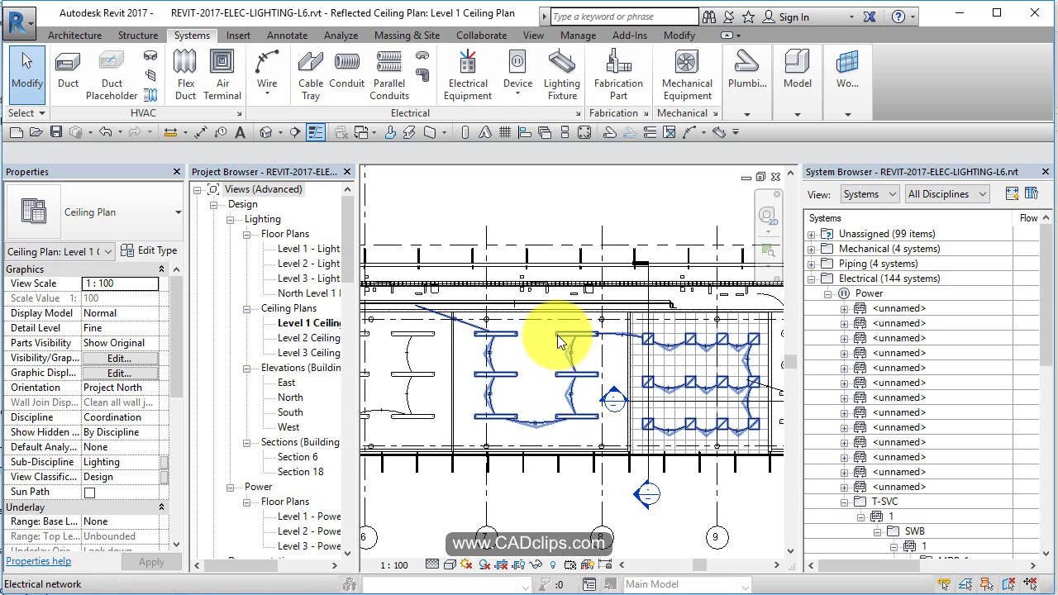
{"action": "key", "text": "Tab"}
{"action": "middle_click_drag", "start_coordinate": [578, 386], "coordinate": [579, 385]}
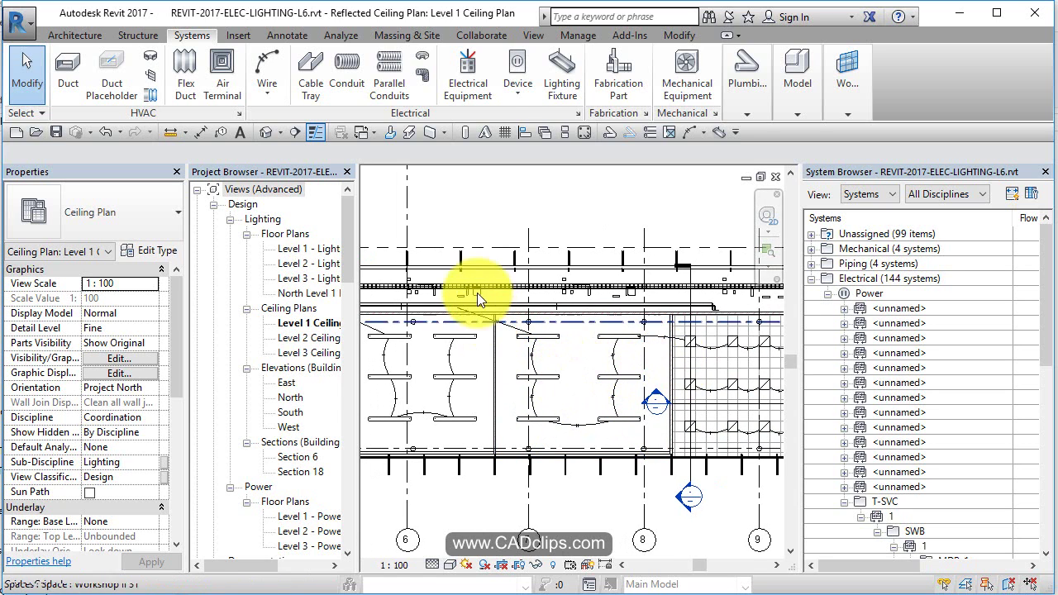
Step: Examine the shared home run wire of circuits 3 and 4 at the corridor and the wire linking their two rooms
{"action": "scroll", "coordinate": [446, 335], "scroll_direction": "up", "scroll_amount": 1}
{"action": "scroll", "coordinate": [447, 335], "scroll_direction": "up", "scroll_amount": 2}
{"action": "scroll", "coordinate": [470, 316], "scroll_direction": "up", "scroll_amount": 2}
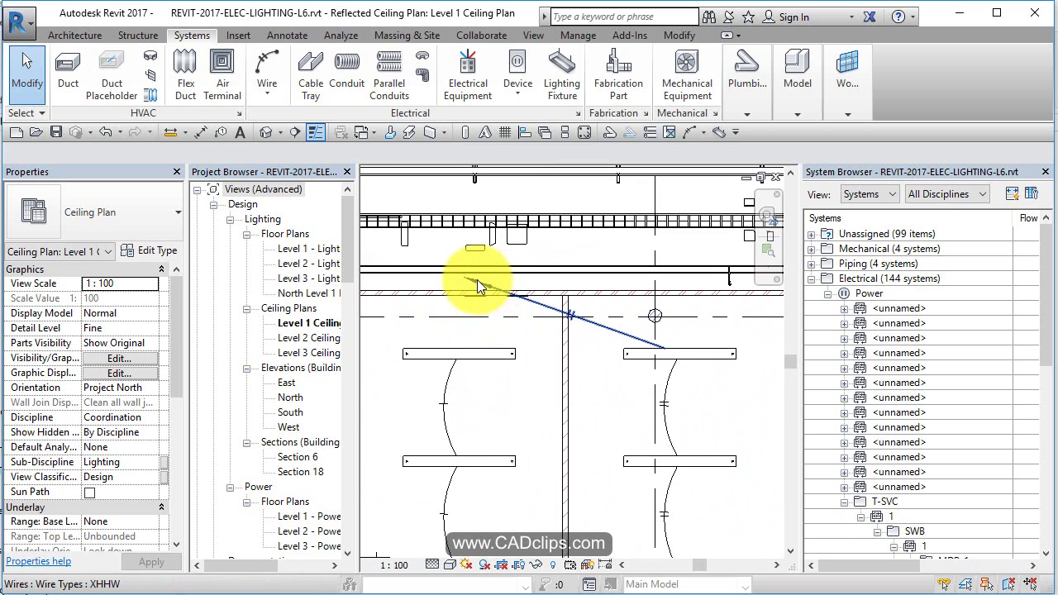
{"action": "scroll", "coordinate": [471, 314], "scroll_direction": "down", "scroll_amount": 3}
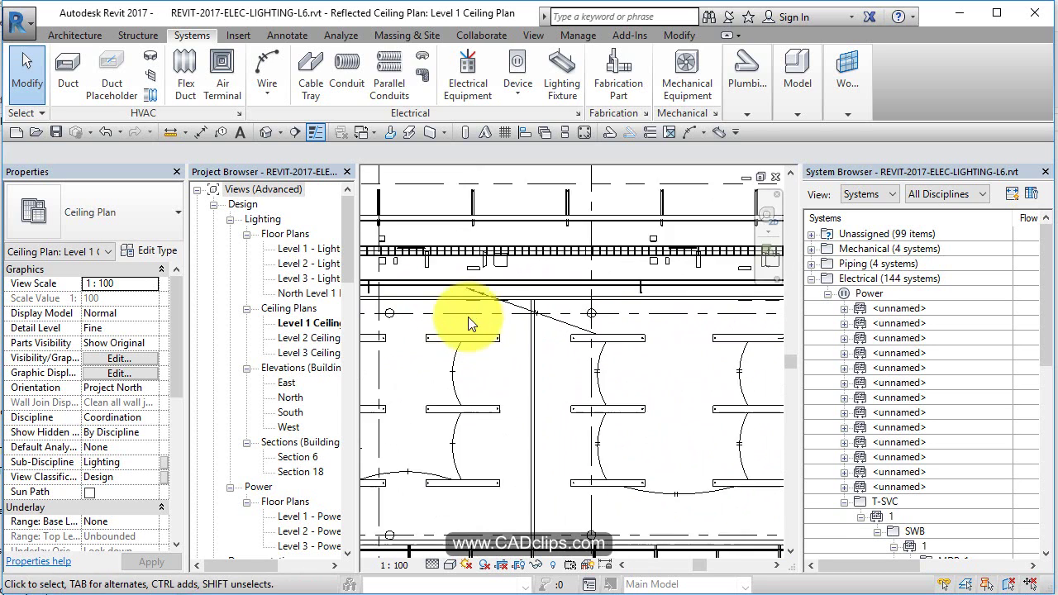
{"action": "middle_click_drag", "start_coordinate": [610, 397], "coordinate": [494, 369]}
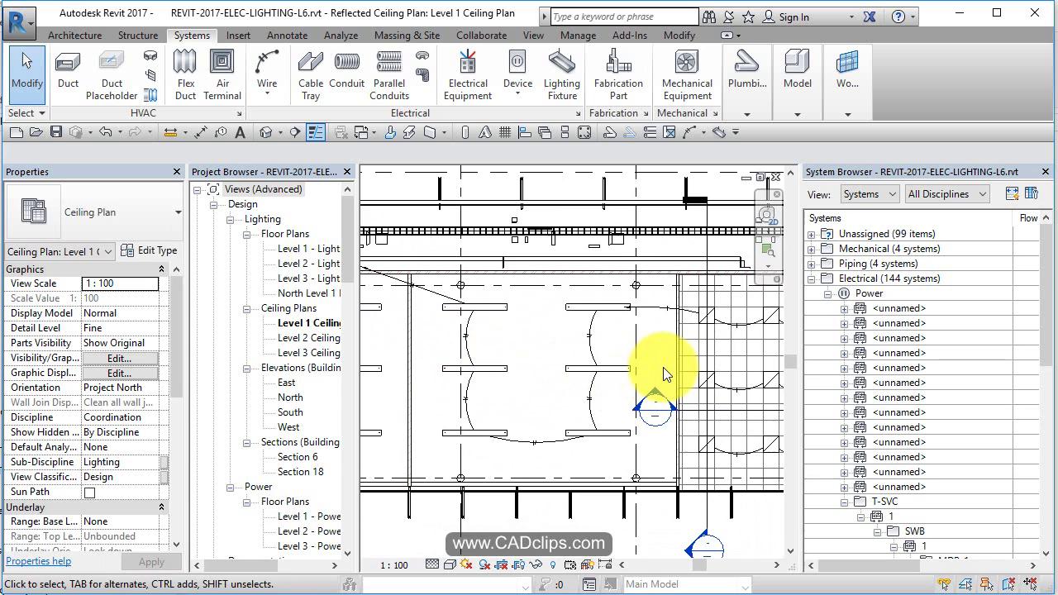
{"action": "middle_click_drag", "start_coordinate": [647, 368], "coordinate": [631, 377]}
{"action": "scroll", "coordinate": [619, 364], "scroll_direction": "down", "scroll_amount": 1}
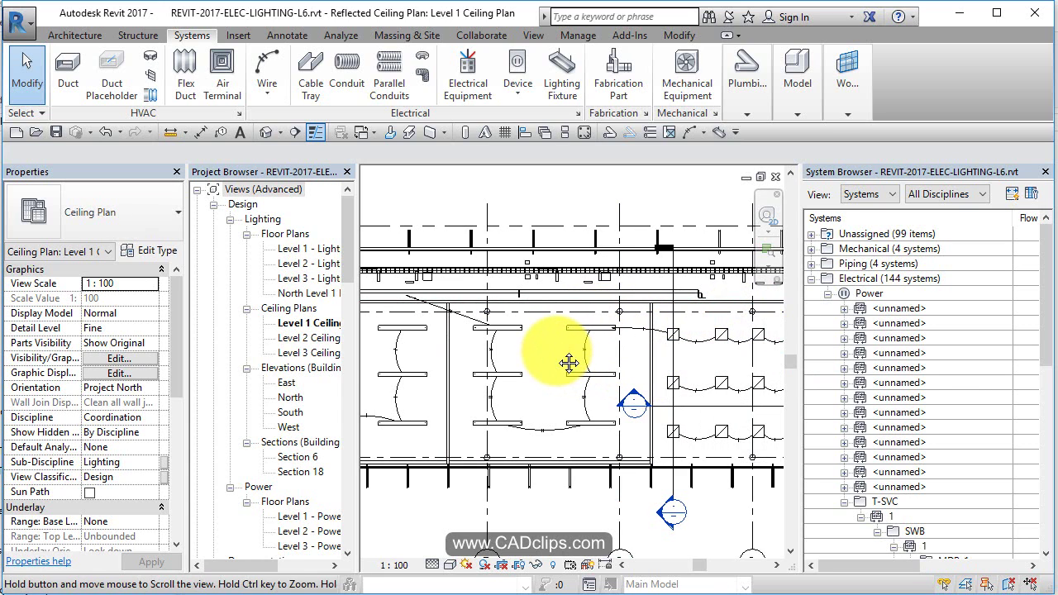
Step: Connect the arrow end of the shared home run of circuits 3 and 4 to the nearest upper pendant in the adjacent Workshop II room
{"action": "middle_click_drag", "start_coordinate": [559, 363], "coordinate": [777, 360]}
{"action": "scroll", "coordinate": [545, 340], "scroll_direction": "up", "scroll_amount": 3}
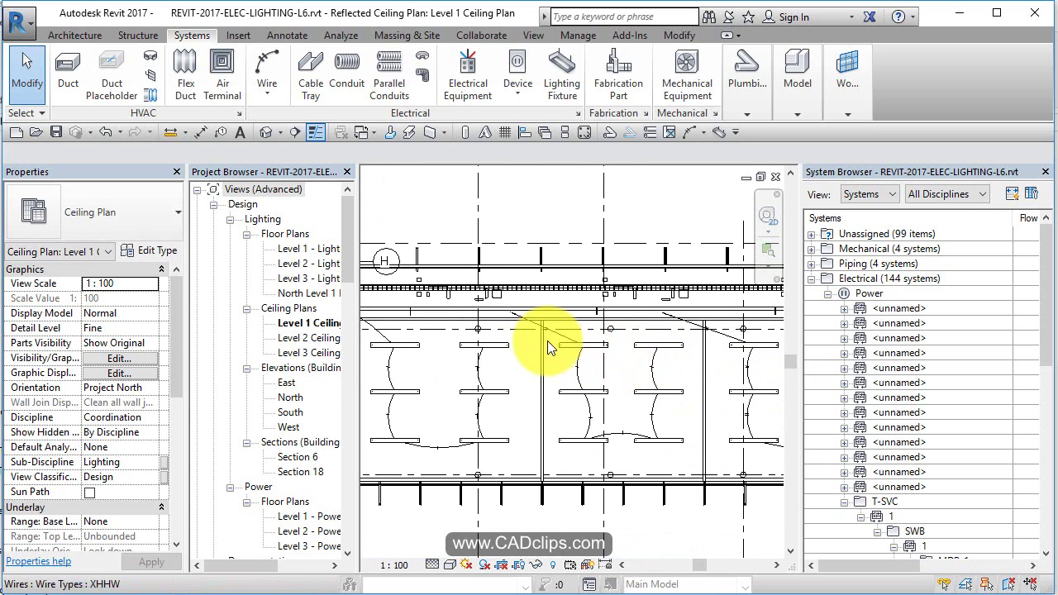
{"action": "scroll", "coordinate": [536, 330], "scroll_direction": "up", "scroll_amount": 2}
{"action": "scroll", "coordinate": [536, 329], "scroll_direction": "down", "scroll_amount": 2}
{"action": "middle_click_drag", "start_coordinate": [557, 339], "coordinate": [478, 346]}
{"action": "middle_click_drag", "start_coordinate": [660, 374], "coordinate": [624, 368]}
{"action": "left_click", "coordinate": [705, 333]}
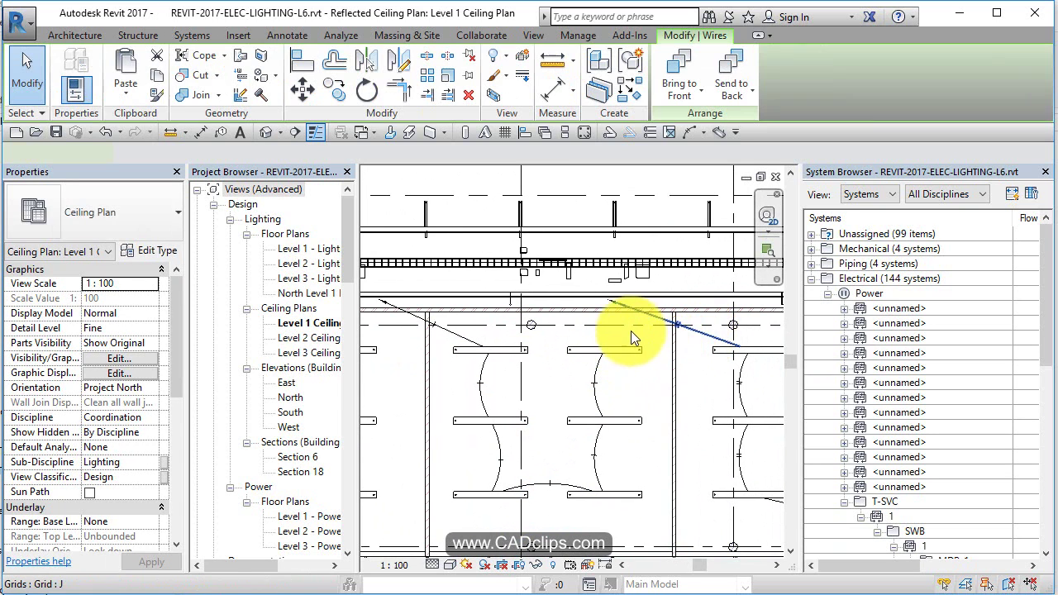
{"action": "left_click_drag", "start_coordinate": [616, 301], "coordinate": [603, 350]}
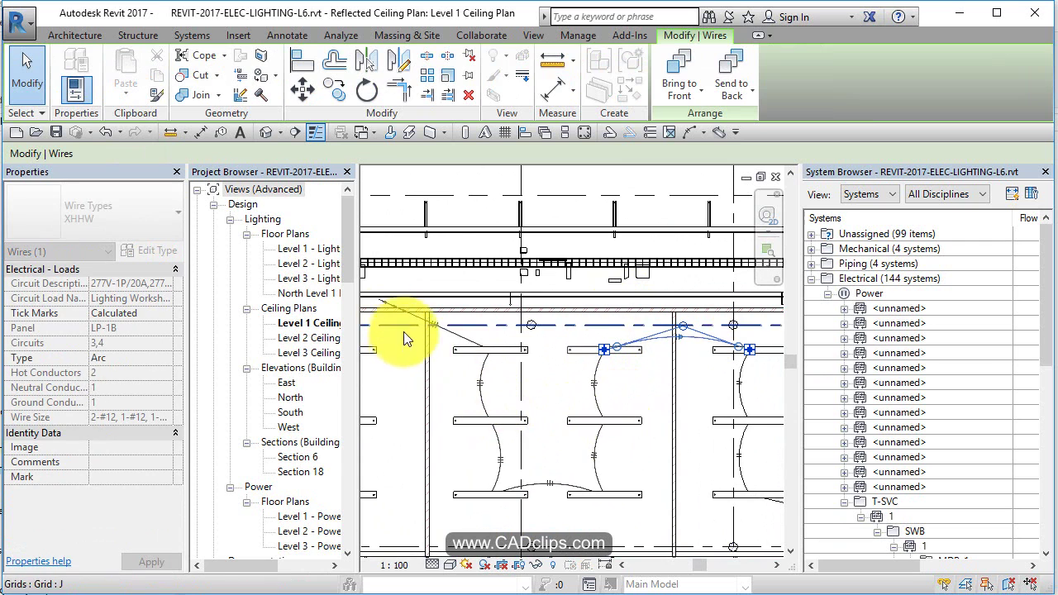
{"action": "middle_click_drag", "start_coordinate": [545, 397], "coordinate": [699, 416]}
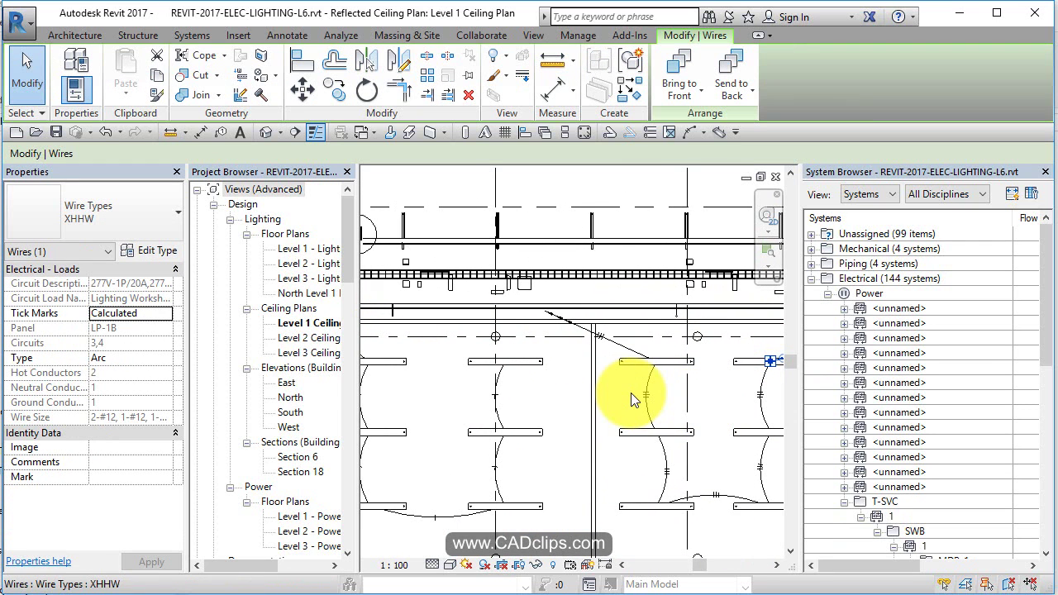
{"action": "scroll", "coordinate": [607, 350], "scroll_direction": "up", "scroll_amount": 2}
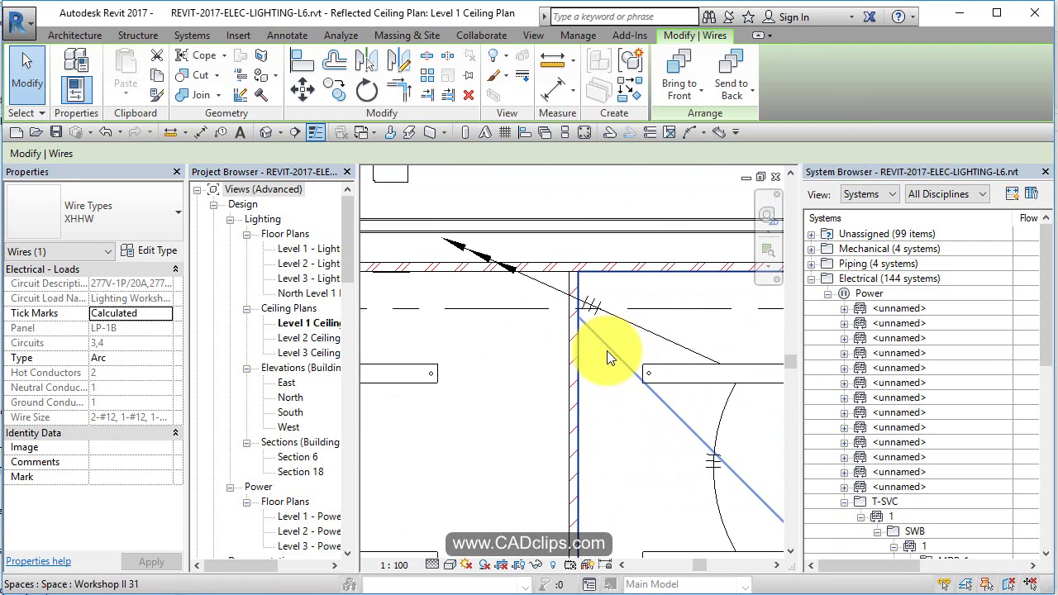
{"action": "scroll", "coordinate": [607, 350], "scroll_direction": "down", "scroll_amount": 2}
{"action": "middle_click_drag", "start_coordinate": [524, 396], "coordinate": [404, 385]}
{"action": "key", "text": "Escape"}
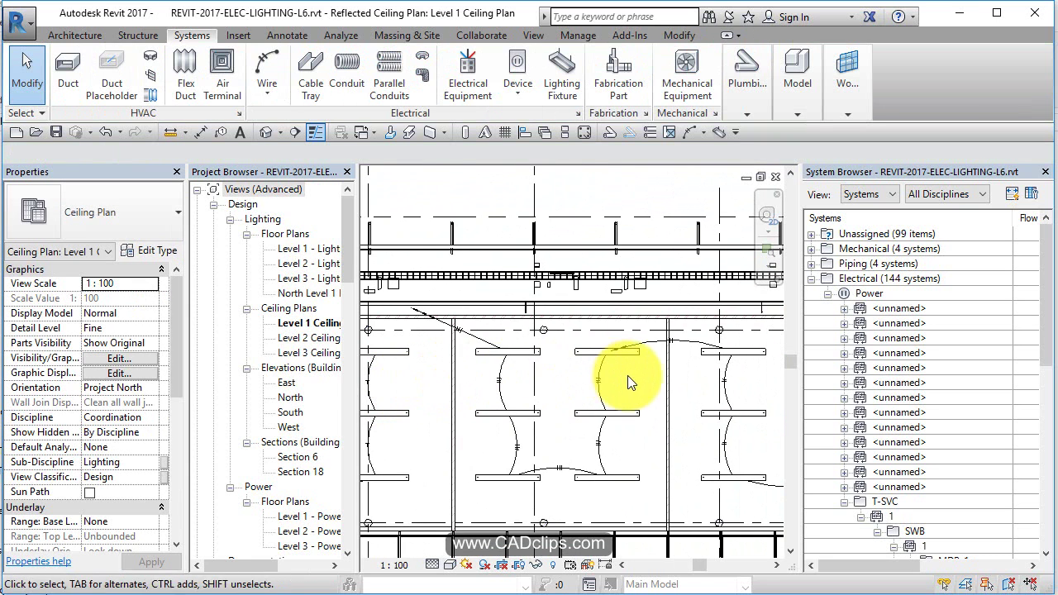
Step: Detach the linking wire from the upper pendant in the Workshop II room and place its end in the corridor as a home run
{"action": "left_click", "coordinate": [614, 353]}
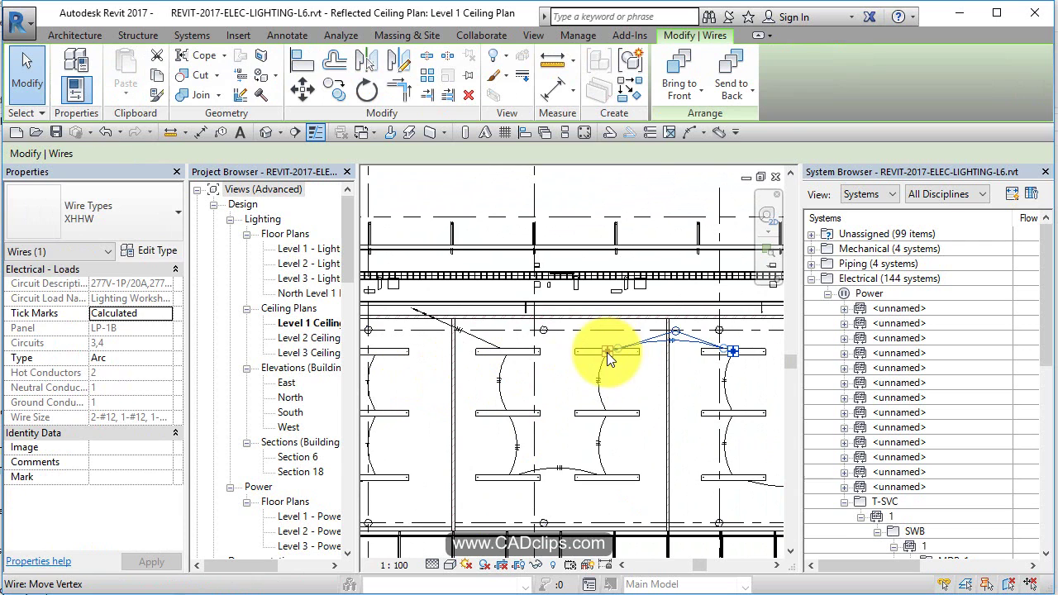
{"action": "left_click_drag", "start_coordinate": [640, 314], "coordinate": [413, 316]}
{"action": "scroll", "coordinate": [413, 319], "scroll_direction": "up", "scroll_amount": 3}
{"action": "scroll", "coordinate": [430, 338], "scroll_direction": "down", "scroll_amount": 2}
{"action": "middle_click_drag", "start_coordinate": [578, 389], "coordinate": [447, 411]}
{"action": "scroll", "coordinate": [447, 411], "scroll_direction": "down", "scroll_amount": 1}
{"action": "left_click", "coordinate": [623, 390]}
{"action": "scroll", "coordinate": [595, 372], "scroll_direction": "up", "scroll_amount": 5}
{"action": "scroll", "coordinate": [595, 372], "scroll_direction": "down", "scroll_amount": 5}
Step: Detach circuit 4's wire from the upper pendant in the circuit 3 room and leave its end free beside the grid-ceiling room's wall
{"action": "middle_click_drag", "start_coordinate": [713, 398], "coordinate": [497, 377]}
{"action": "scroll", "coordinate": [497, 377], "scroll_direction": "down", "scroll_amount": 1}
{"action": "middle_click_drag", "start_coordinate": [609, 399], "coordinate": [538, 397]}
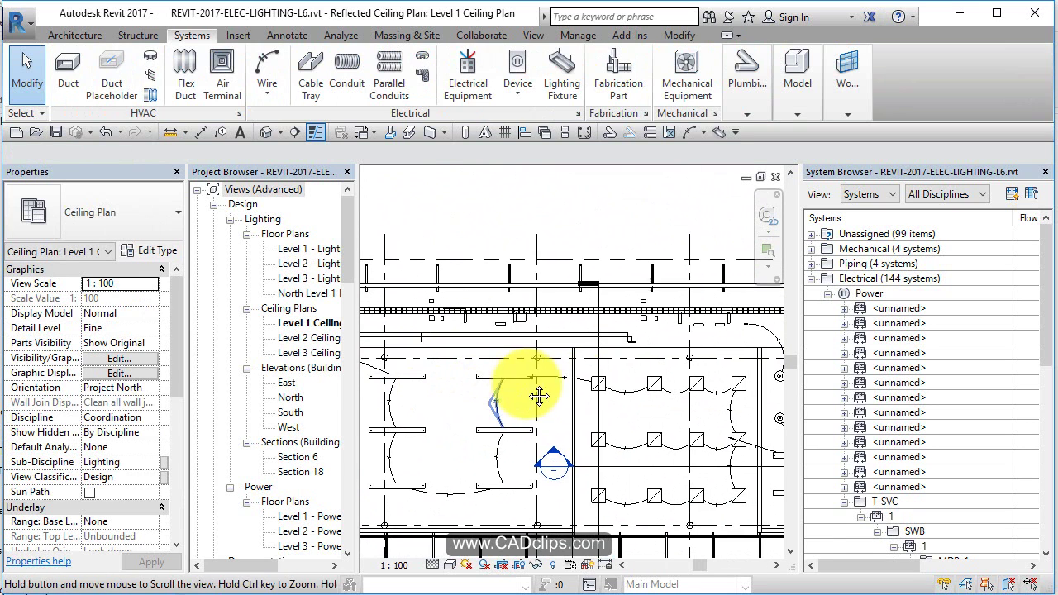
{"action": "scroll", "coordinate": [539, 376], "scroll_direction": "up", "scroll_amount": 2}
{"action": "left_click", "coordinate": [506, 375]}
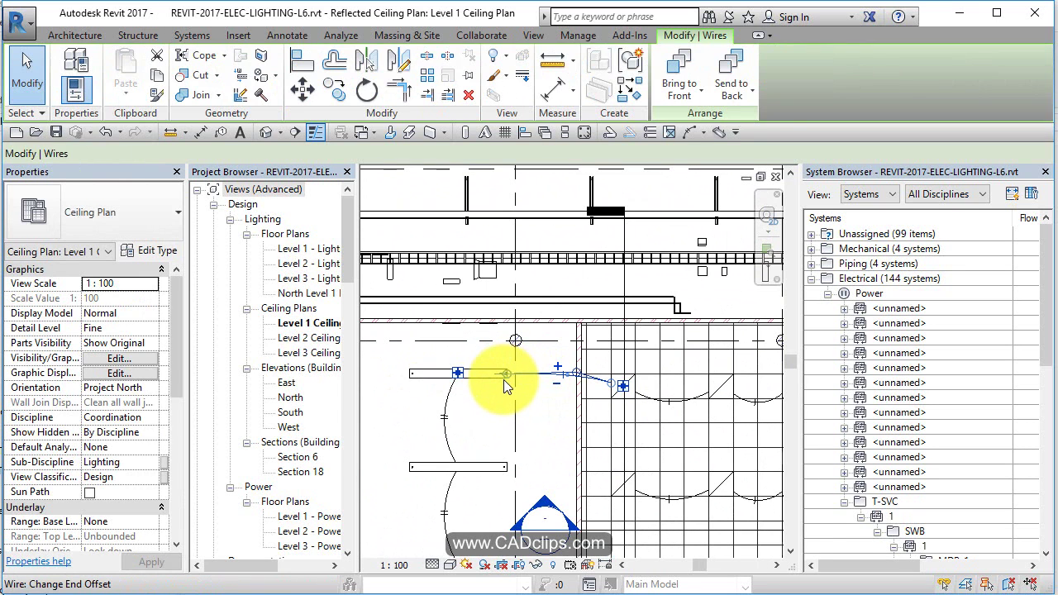
{"action": "left_click_drag", "start_coordinate": [457, 372], "coordinate": [549, 396]}
{"action": "left_click", "coordinate": [546, 407]}
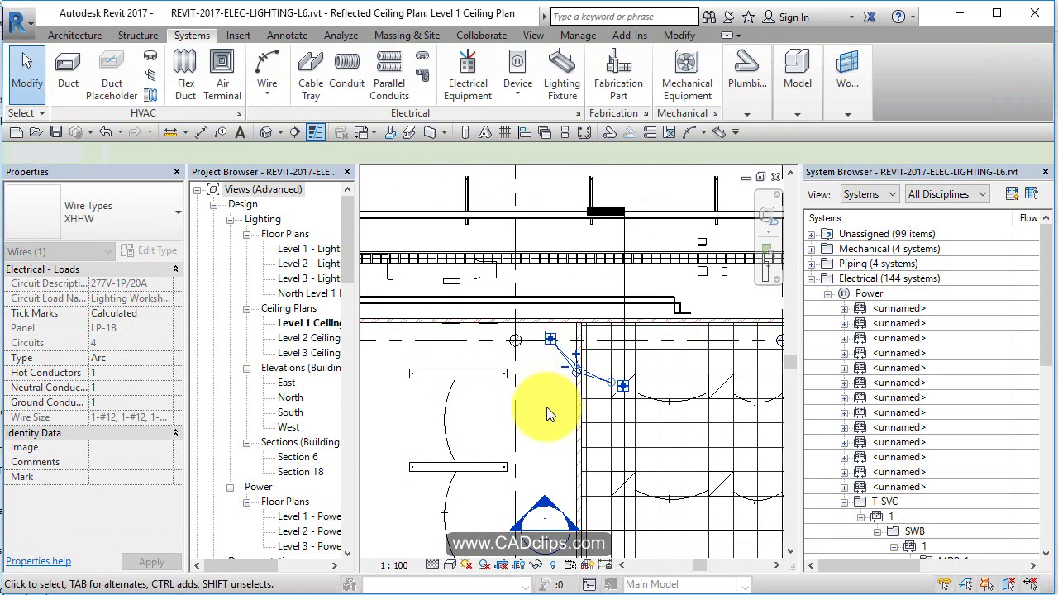
{"action": "scroll", "coordinate": [546, 407], "scroll_direction": "down", "scroll_amount": 1}
{"action": "middle_click_drag", "start_coordinate": [553, 399], "coordinate": [413, 378]}
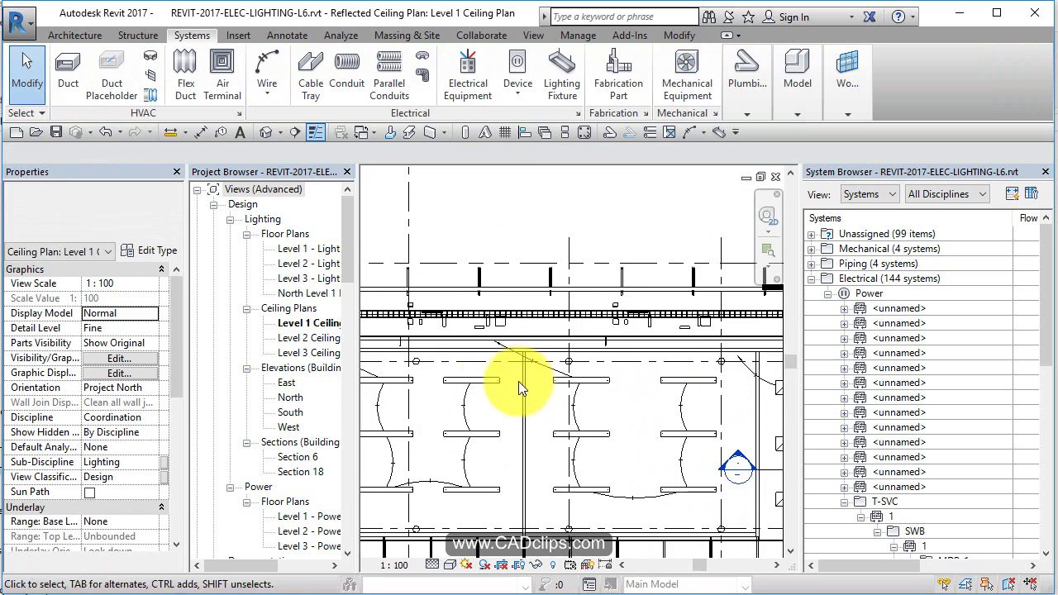
{"action": "scroll", "coordinate": [486, 380], "scroll_direction": "down", "scroll_amount": 3}
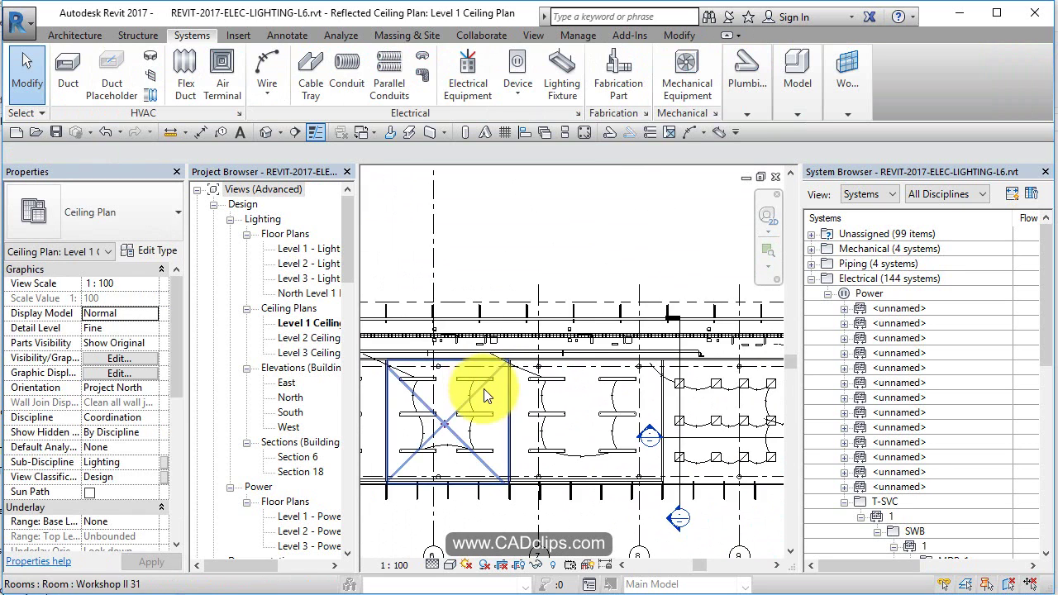